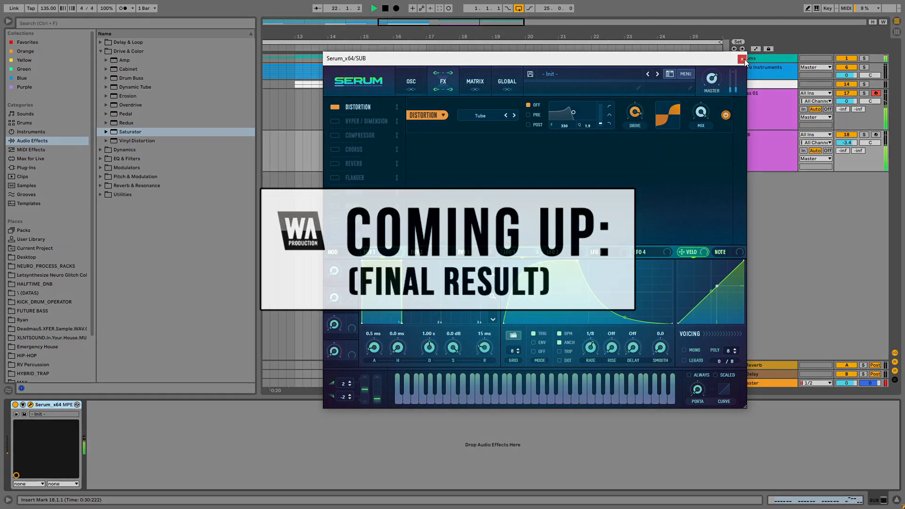
click(741, 59)
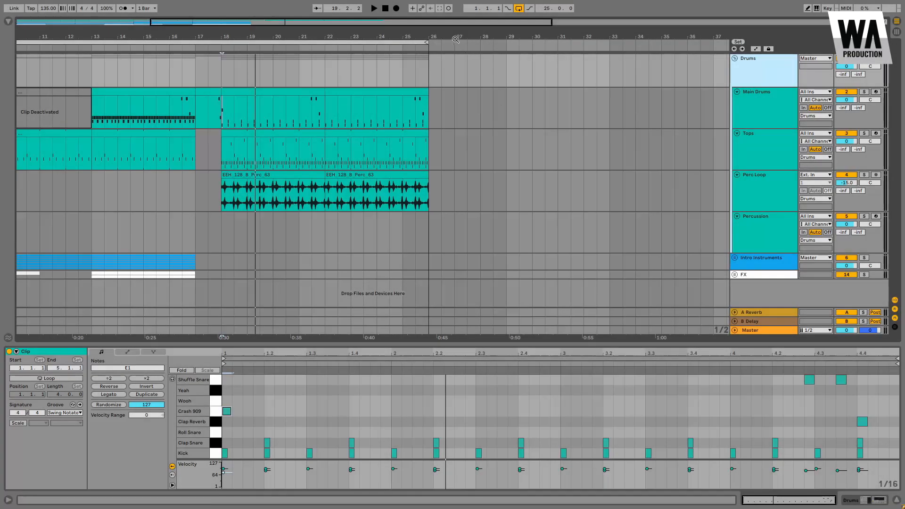
scroll(490, 128, down, 5)
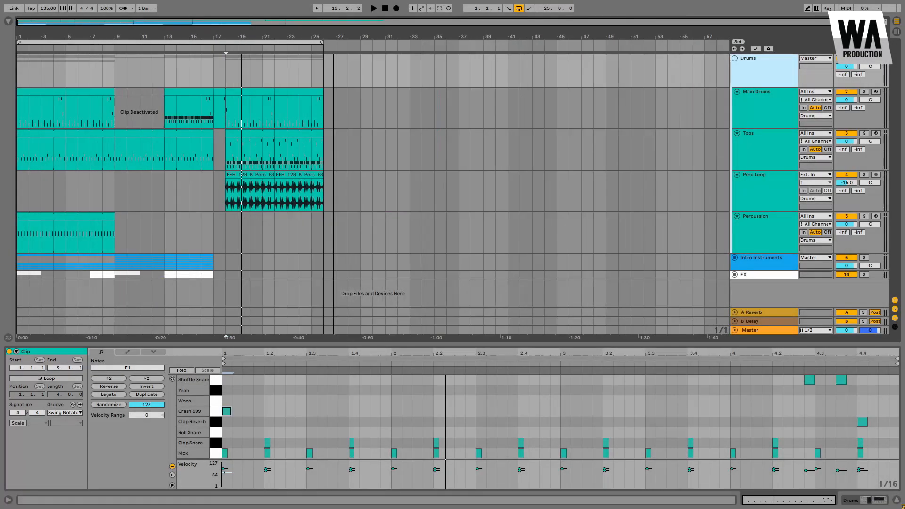
Step: Insert a new MIDI track after the FX track
click(896, 499)
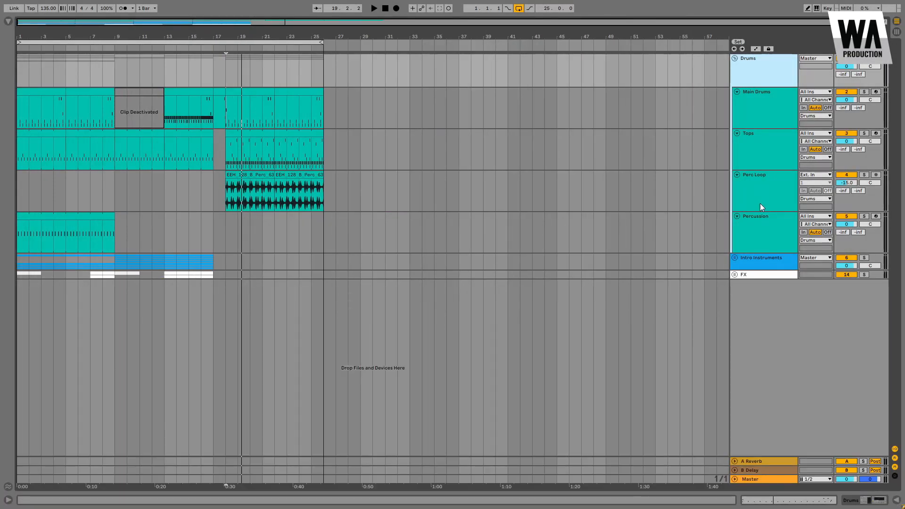
click(734, 57)
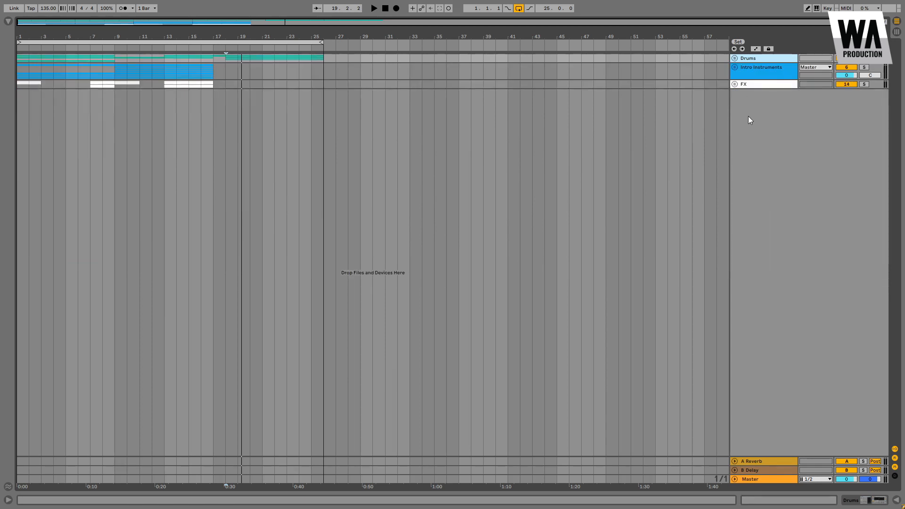
click(751, 83)
key(ctrl+shift+t)
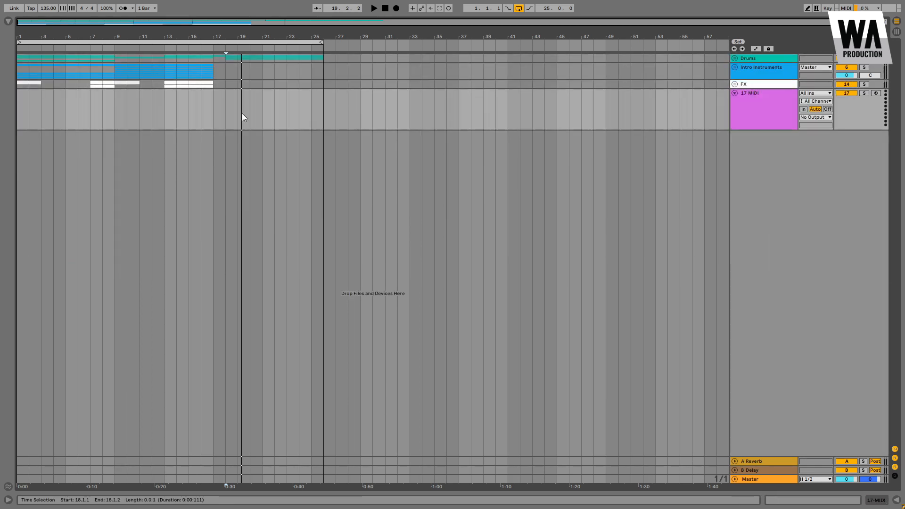
Step: Load the Serum_x64 plug-in onto the new MIDI track
click(9, 22)
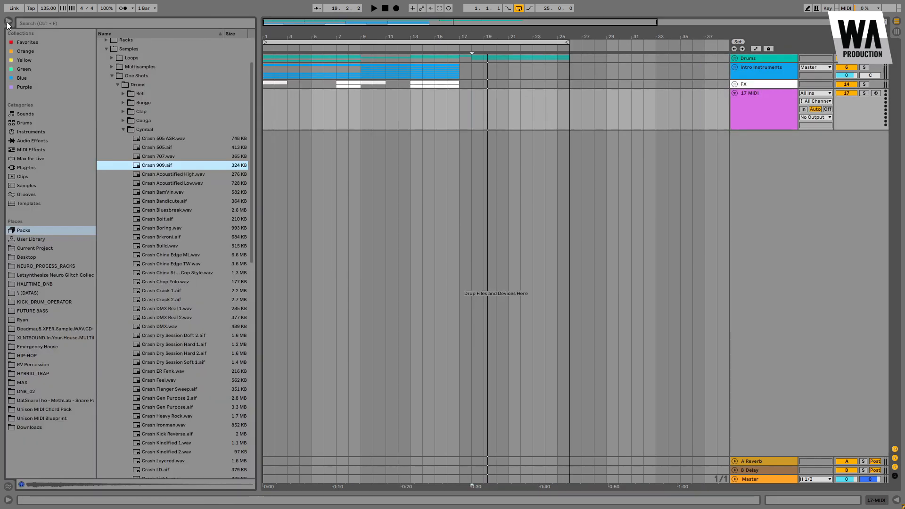
click(27, 168)
text(ser)
key(Return)
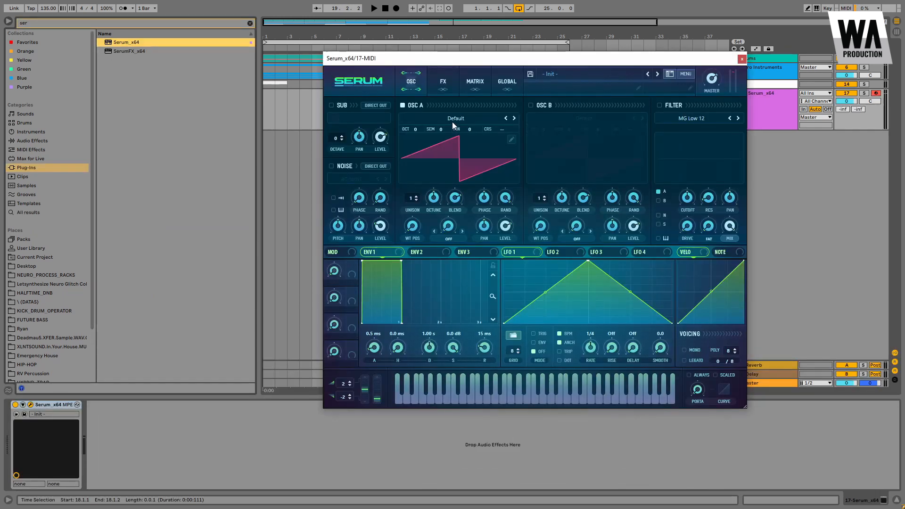
Step: Set oscillator A's wavetable to Analog > Basic Shapes
click(451, 121)
mouse_move(438, 129)
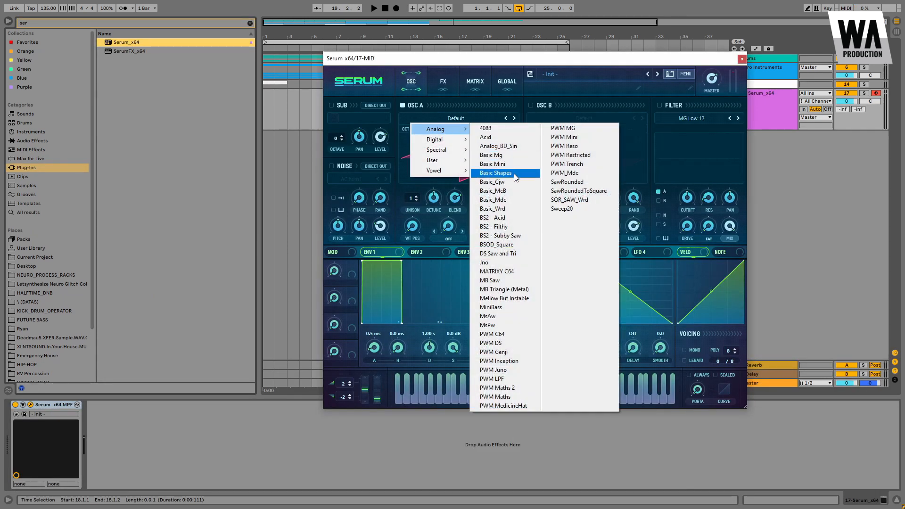
click(514, 174)
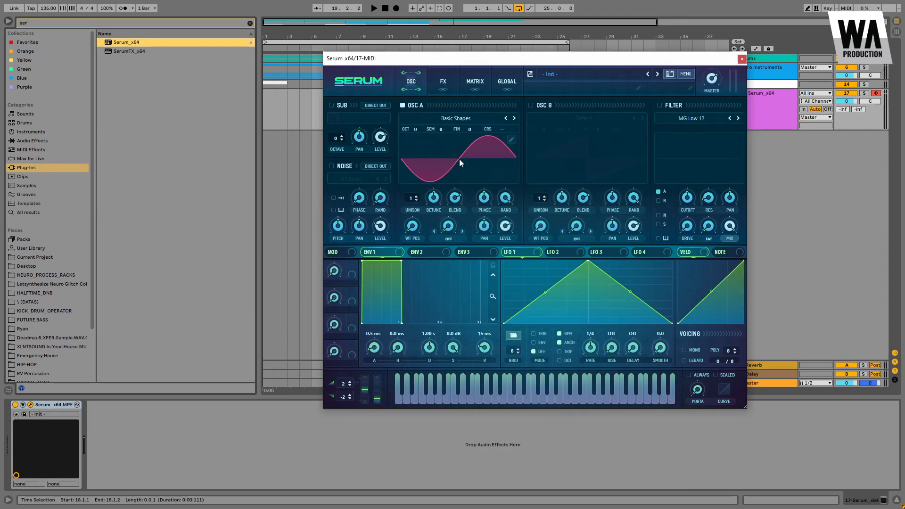
Step: Enable oscillator B and load the sin(x*pi) formula in its wavetable editor
click(531, 105)
click(640, 139)
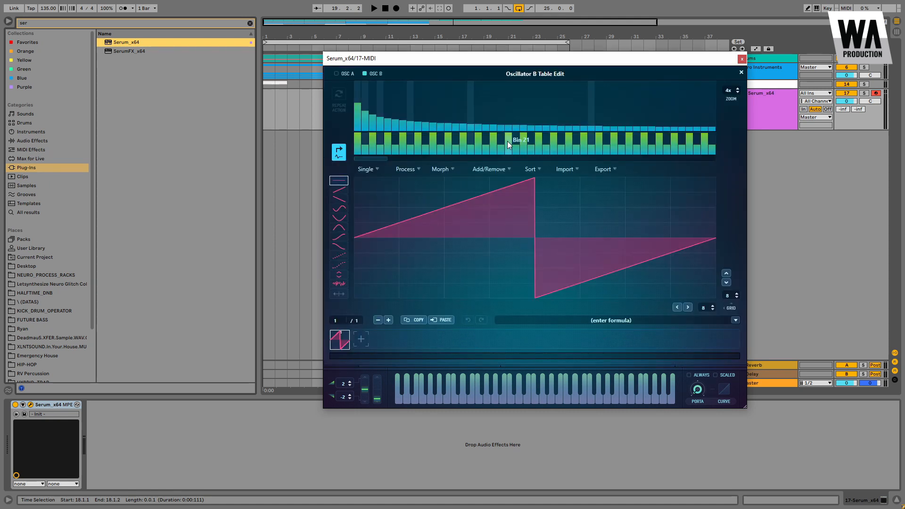
click(735, 320)
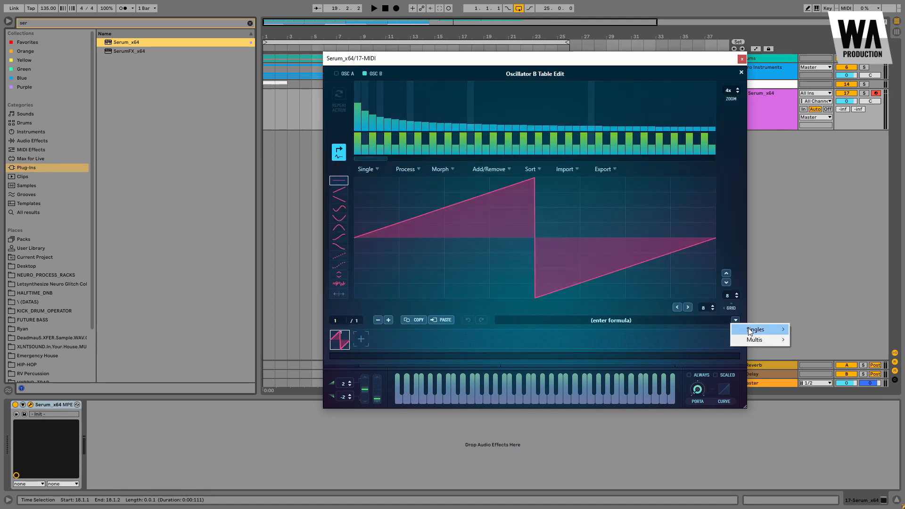
click(748, 328)
Step: Draw extra harmonic bins into oscillator B's spectrum, adding partials up to about bin 20, and close the editor
mouse_move(386, 110)
mouse_down()
mouse_move(402, 126)
mouse_move(366, 106)
mouse_move(406, 125)
mouse_up()
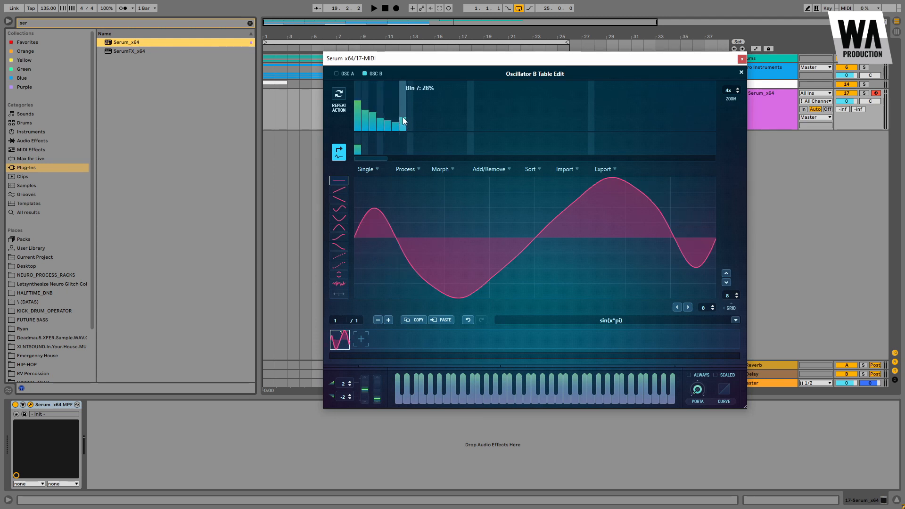
click(433, 114)
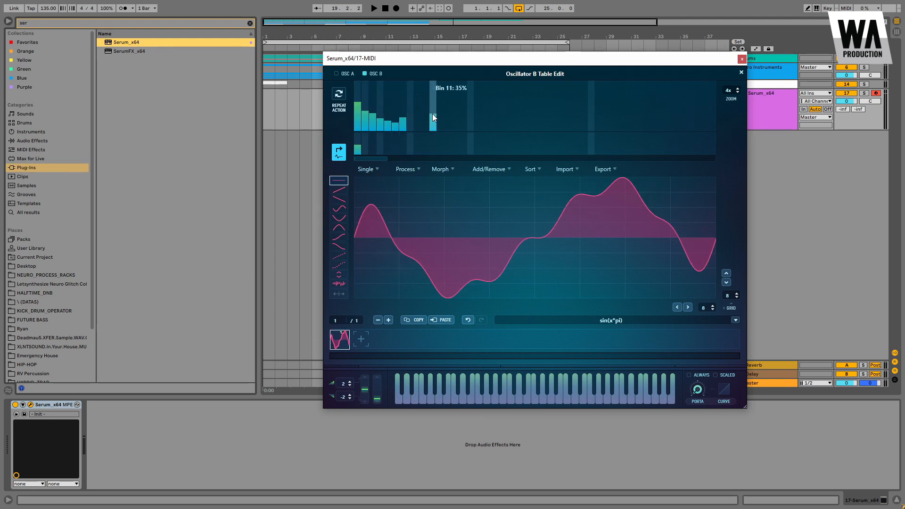
click(441, 125)
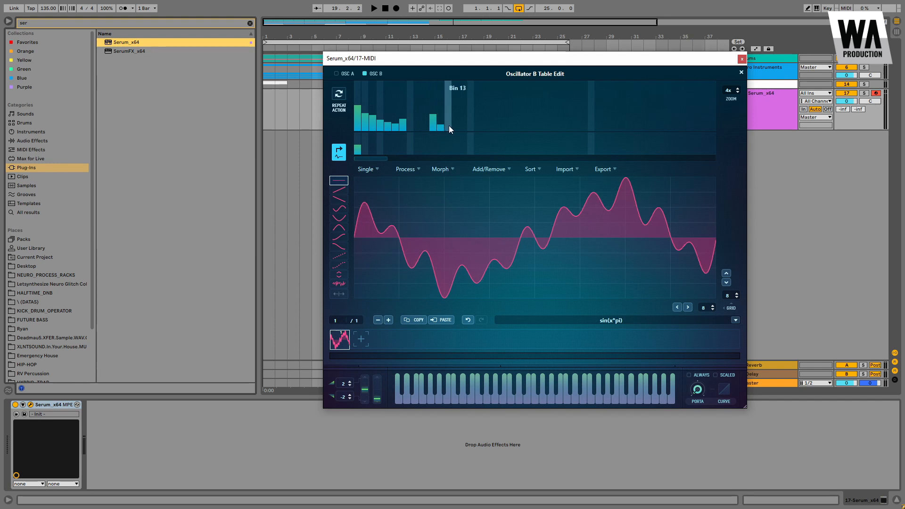
click(440, 129)
click(446, 126)
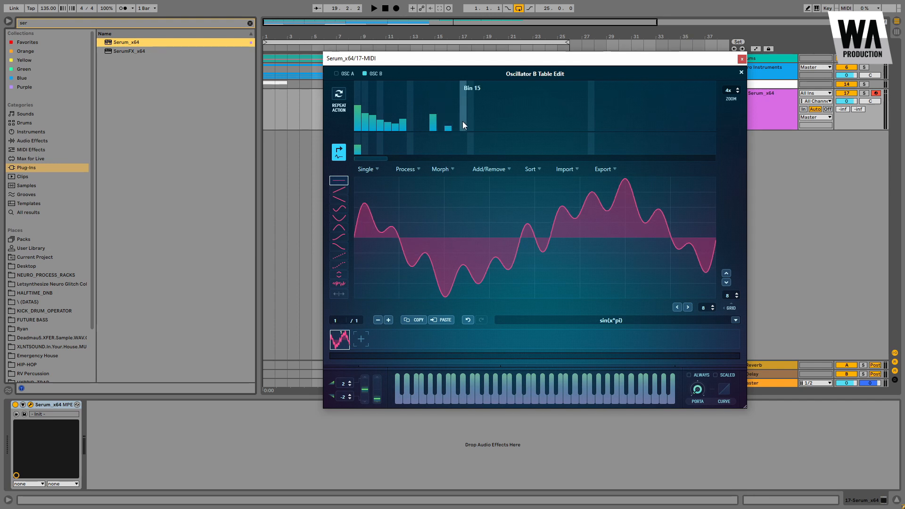
click(471, 120)
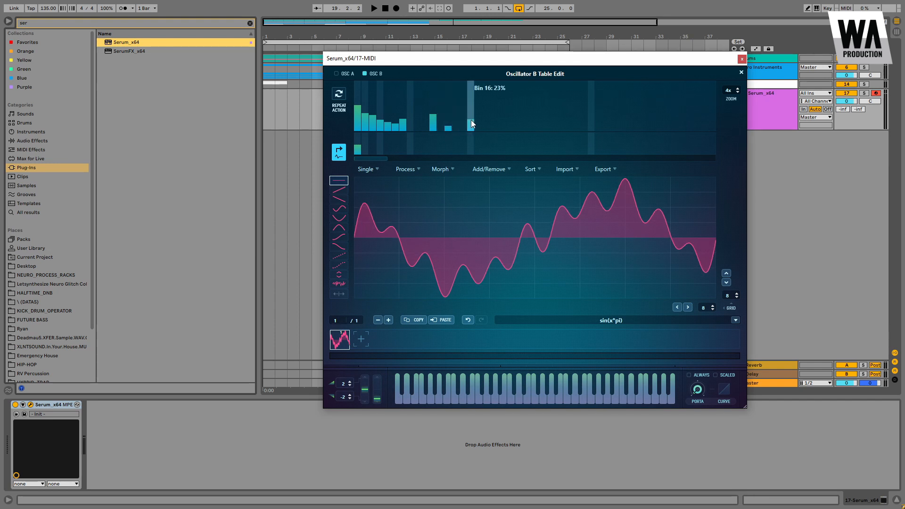
click(496, 124)
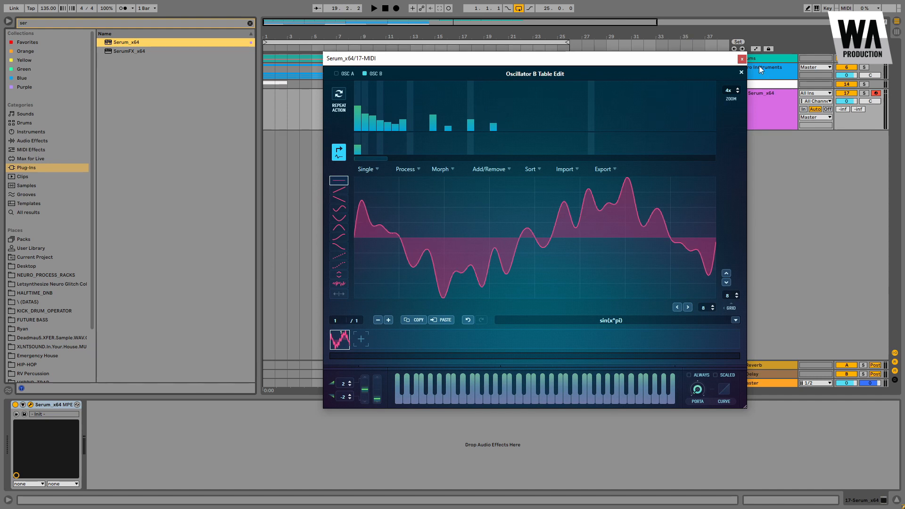
click(741, 73)
Step: Set oscillator A's warp mode to FM (from B) and tune oscillator B to +2 octaves and +7 semitones
click(450, 240)
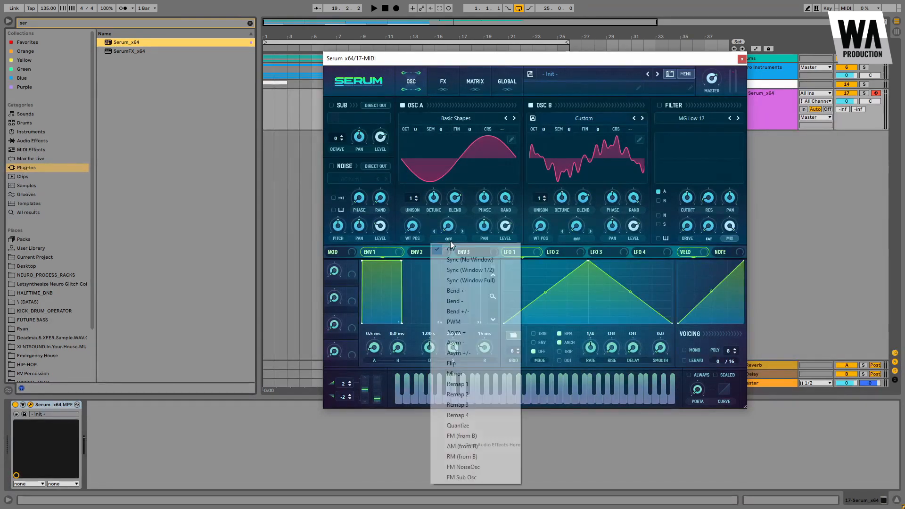
click(469, 436)
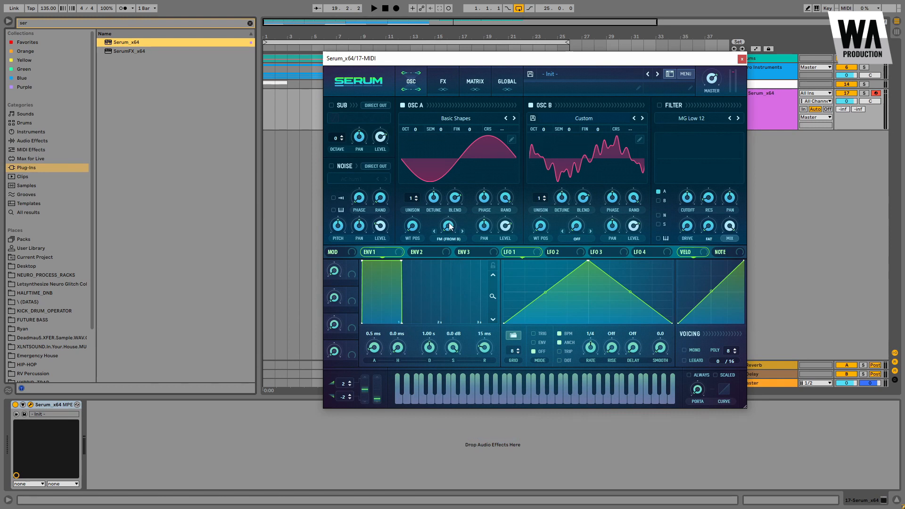
drag(542, 133, 574, 101)
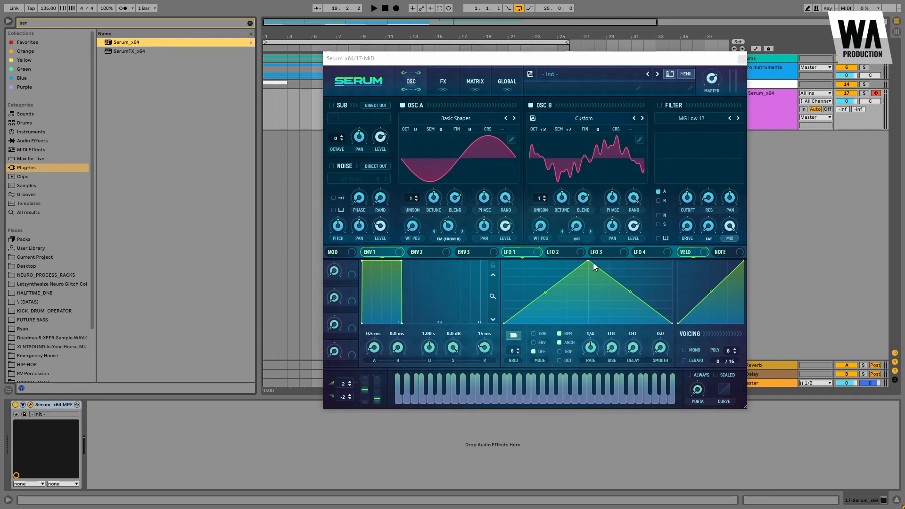
Step: Reshape LFO 1 into a rounded curve with a fast rise and a curved fall
drag(587, 261, 586, 257)
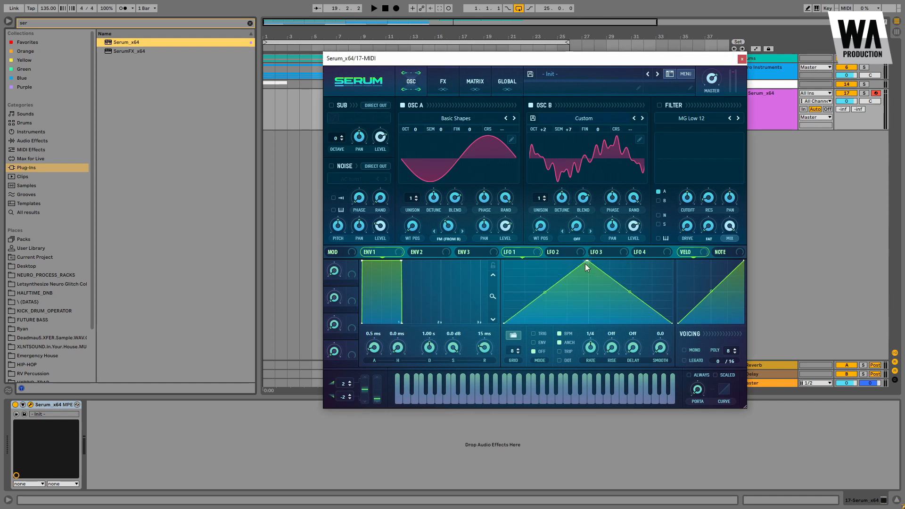
drag(546, 292, 540, 277)
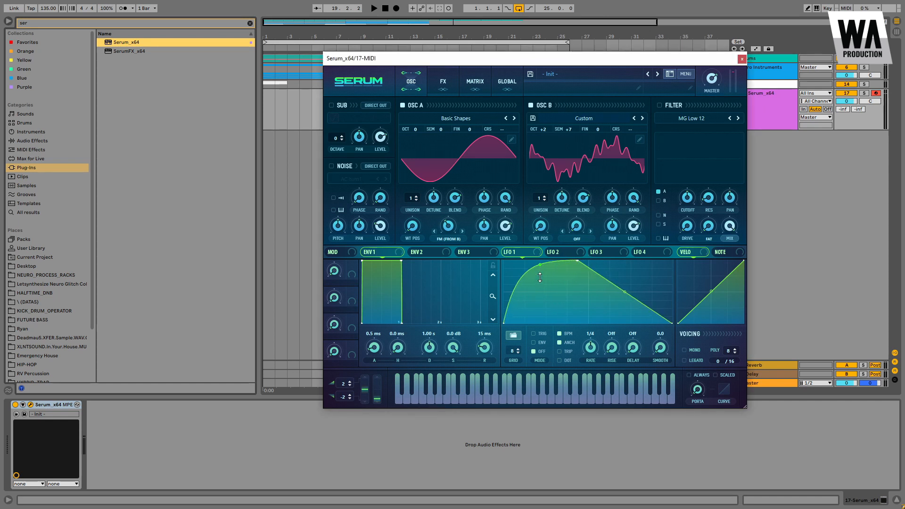
drag(630, 295, 625, 317)
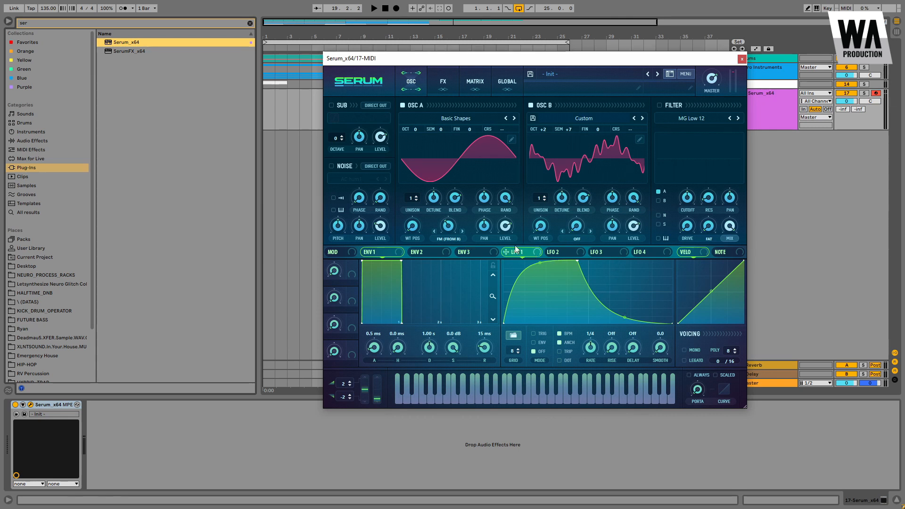
Step: Route LFO 1 to oscillator A's FM warp amount and set its rate to 1/8
drag(505, 252, 441, 247)
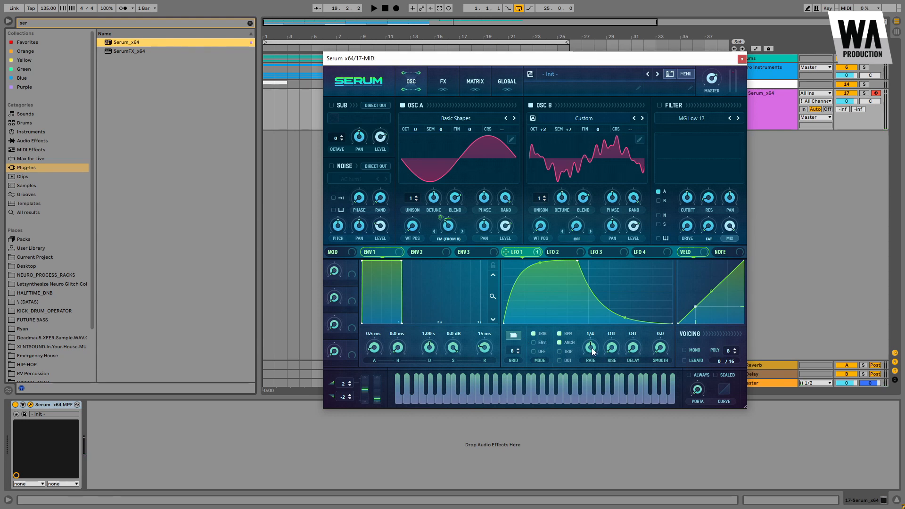
drag(591, 343, 592, 341)
Step: Turn on the filter and lower oscillator A's octave to -2
click(659, 106)
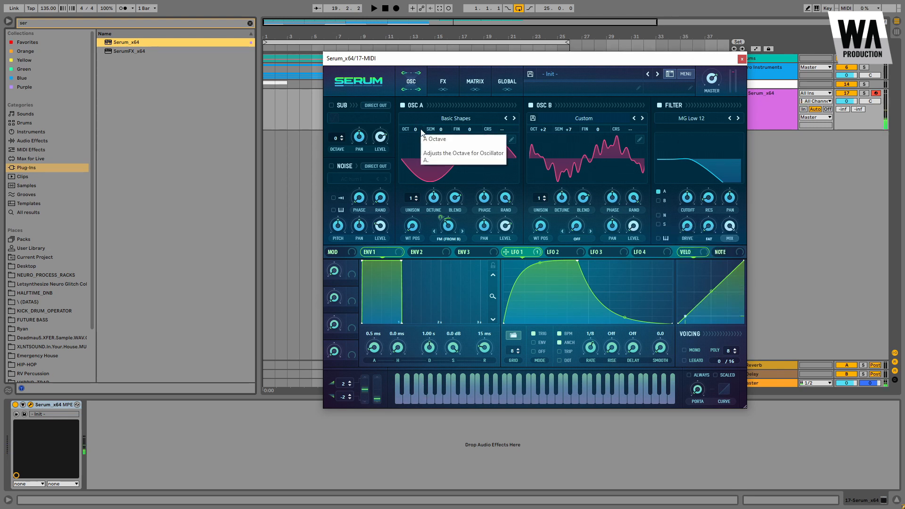
drag(415, 131, 414, 138)
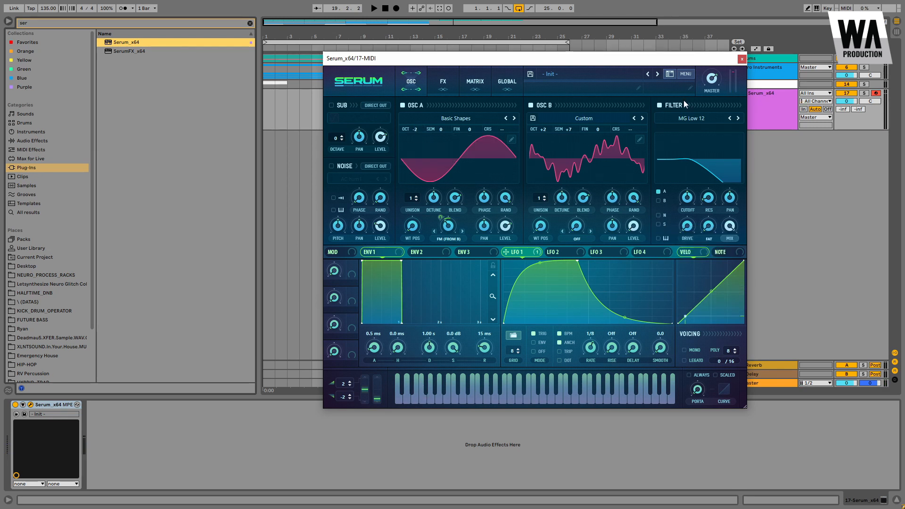
Step: Switch the filter type to Multi > HP 12
click(659, 105)
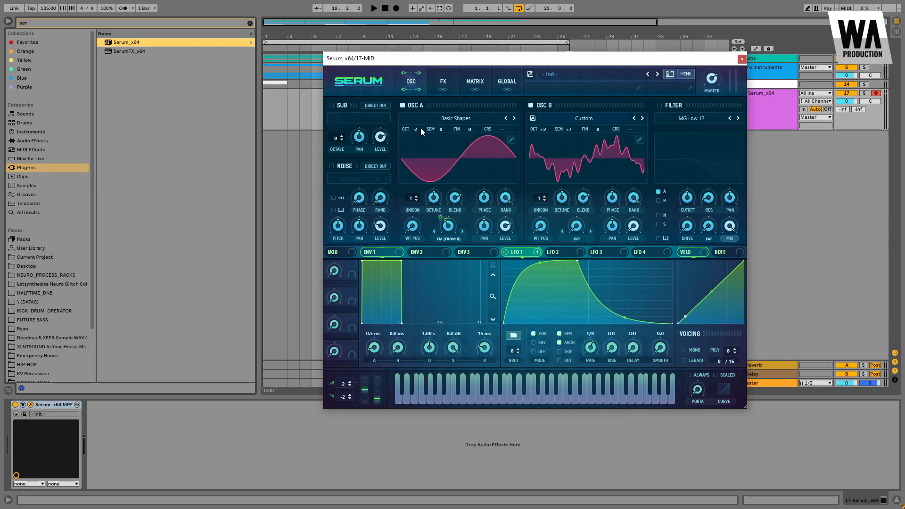
click(660, 105)
click(679, 118)
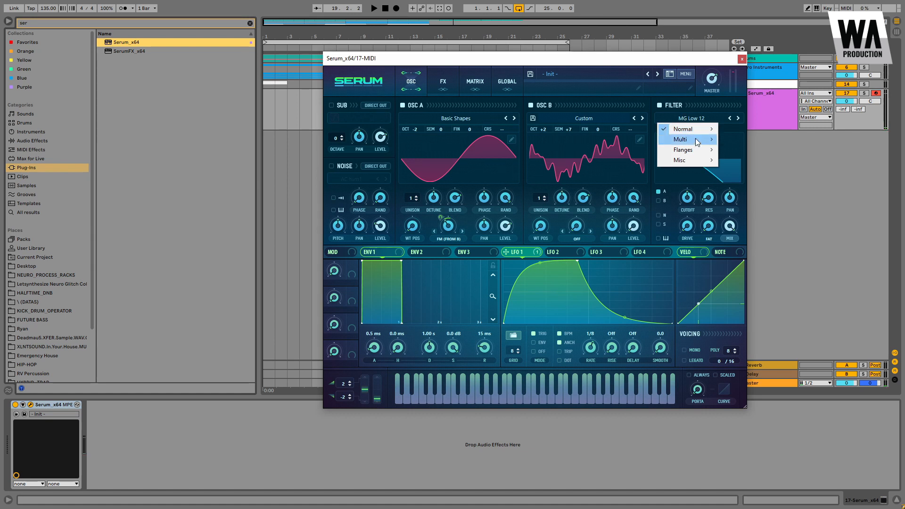
mouse_move(692, 140)
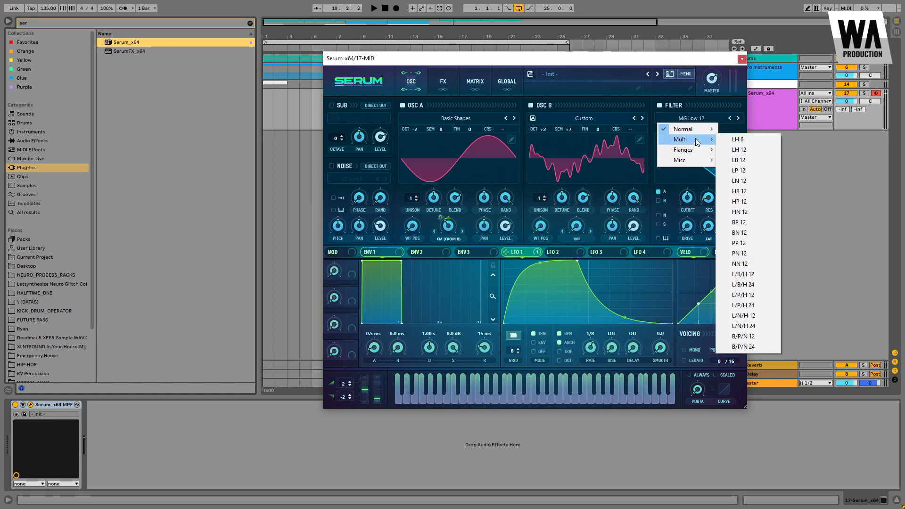
click(738, 202)
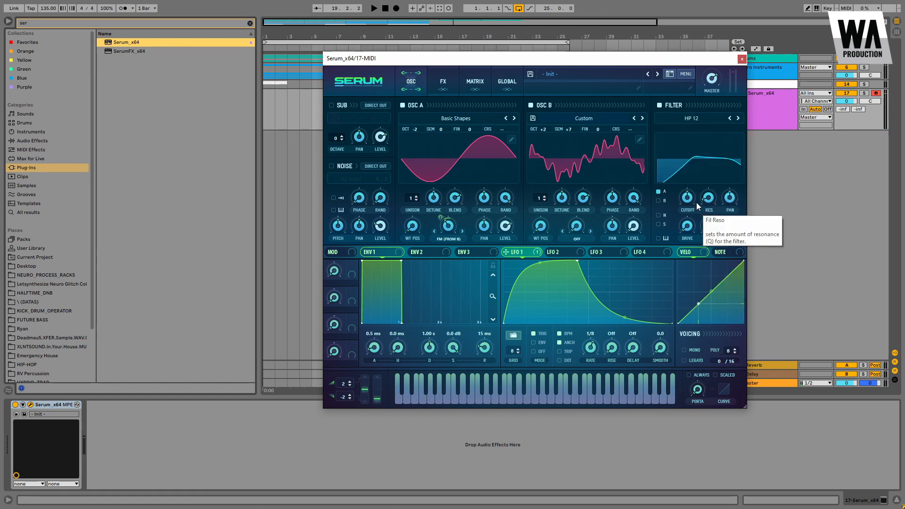
Step: Lower the filter cutoff and route LFO 1 to the cutoff
drag(687, 198, 683, 234)
drag(560, 252, 679, 213)
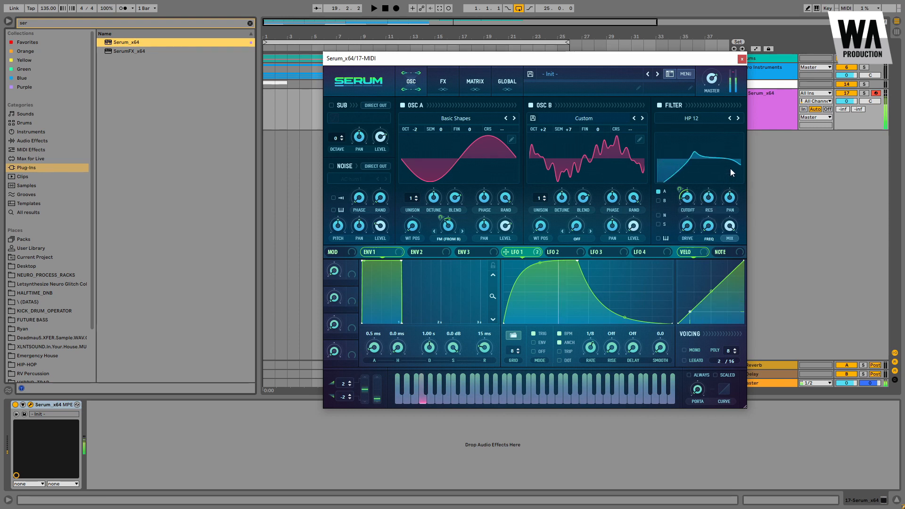
Step: Raise the filter's FREQ knob and route LFO 1 to the filter drive
drag(708, 230, 737, 181)
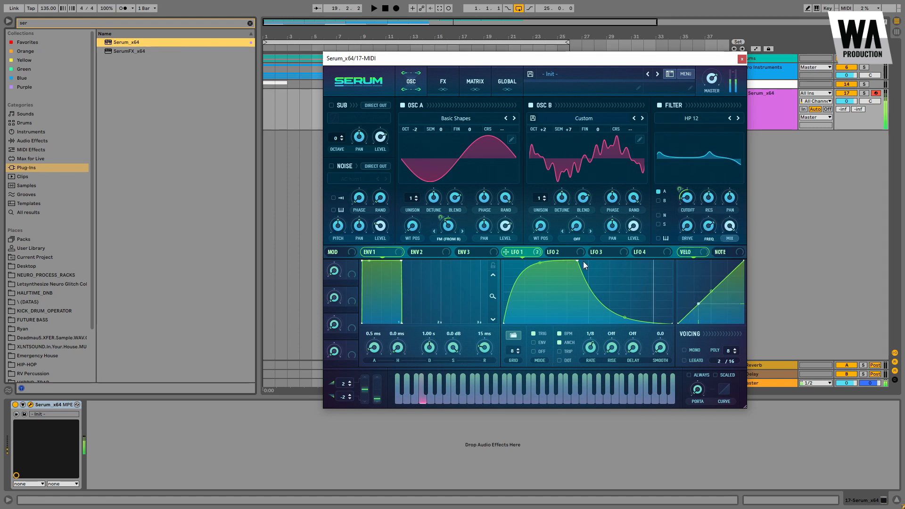
drag(534, 253, 702, 238)
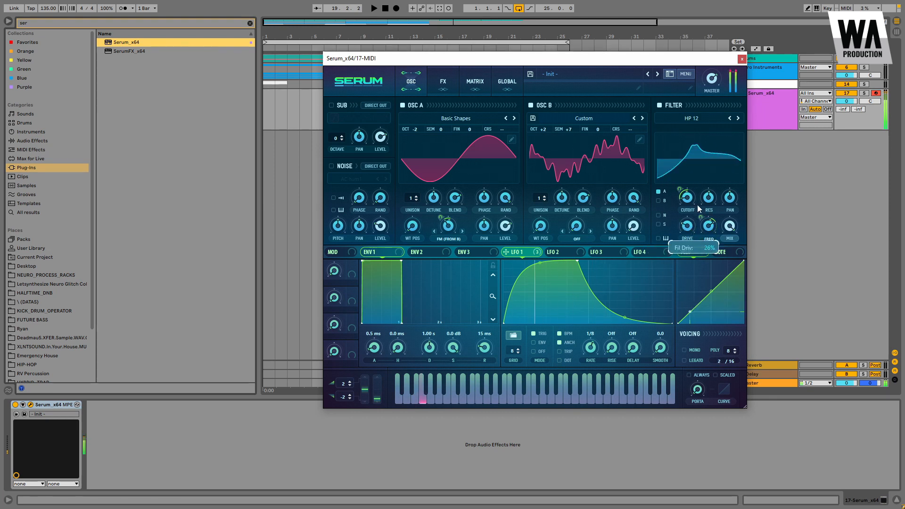
Step: Turn down Serum's master volume
drag(711, 80, 706, 128)
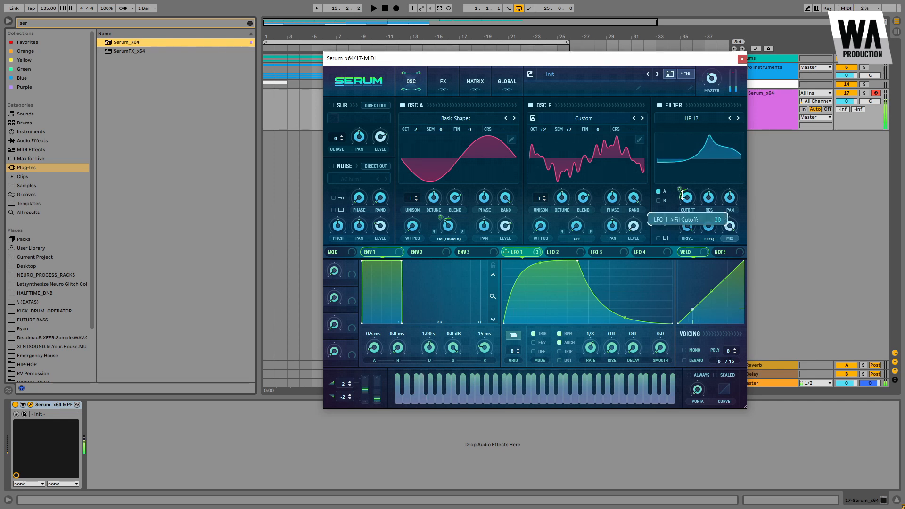
mouse_move(688, 202)
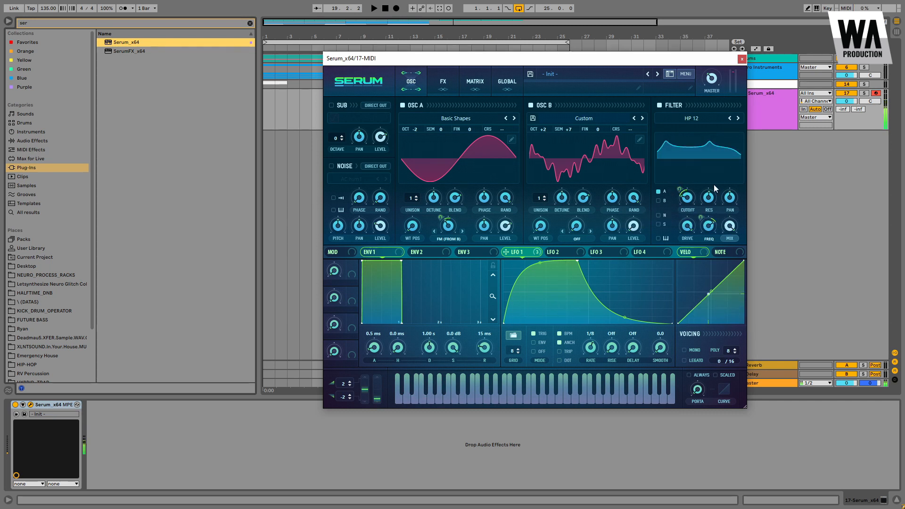
Step: Open Serum's effects rack and enable the Distortion and Hyper/Dimension effects
click(437, 80)
click(337, 118)
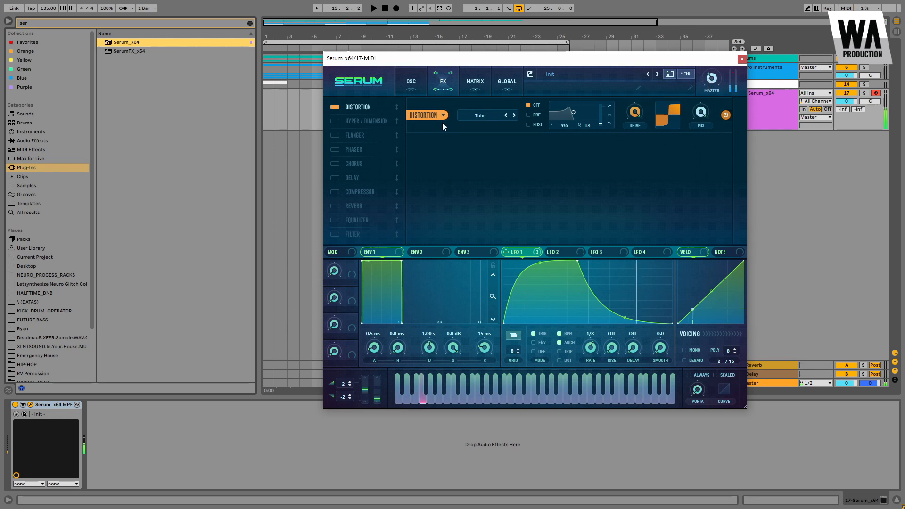
click(335, 122)
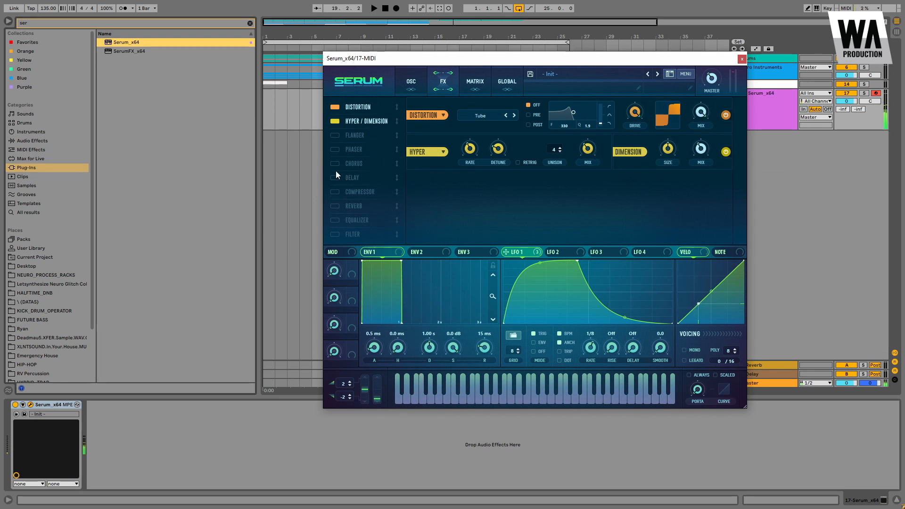
Step: Enable the Compressor and move it directly below Hyper/Dimension in the effects order
click(336, 192)
drag(338, 191, 361, 142)
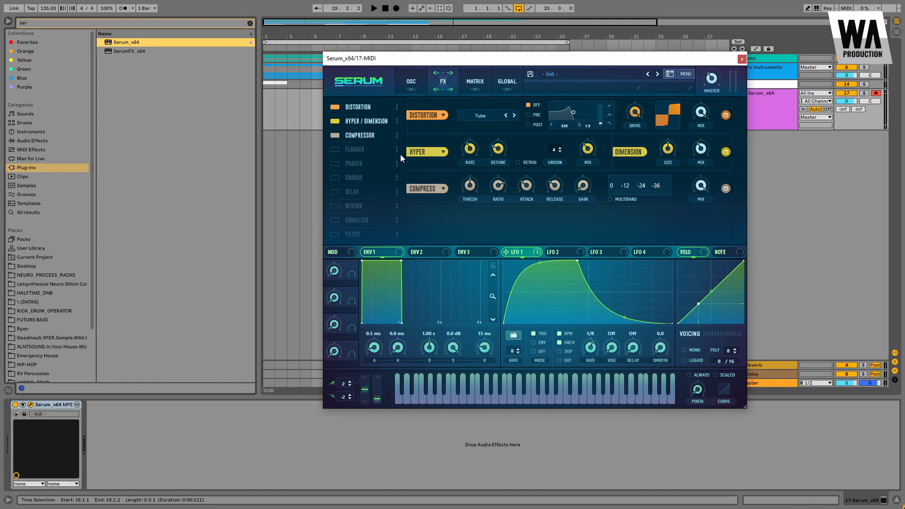
Step: Turn on the Compressor's Multiband mode and raise the Hyper mix
click(617, 200)
drag(580, 163, 583, 154)
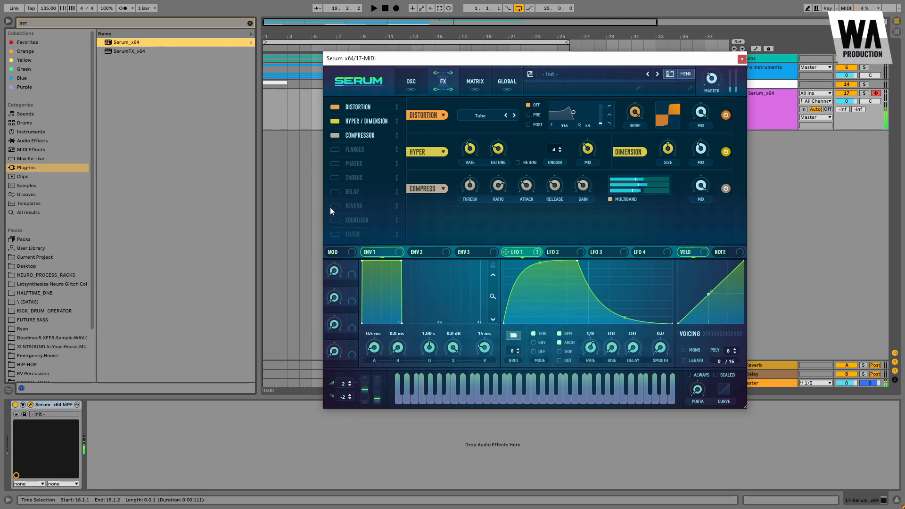
Step: Enable Chorus and move it directly below the Compressor
click(356, 177)
drag(357, 176, 367, 143)
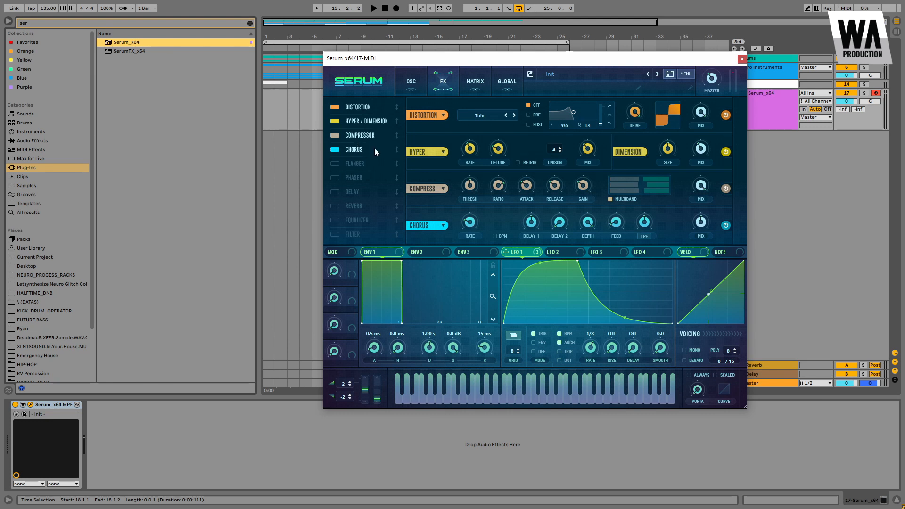
Step: Lower the Chorus mix and depth
drag(699, 223, 705, 253)
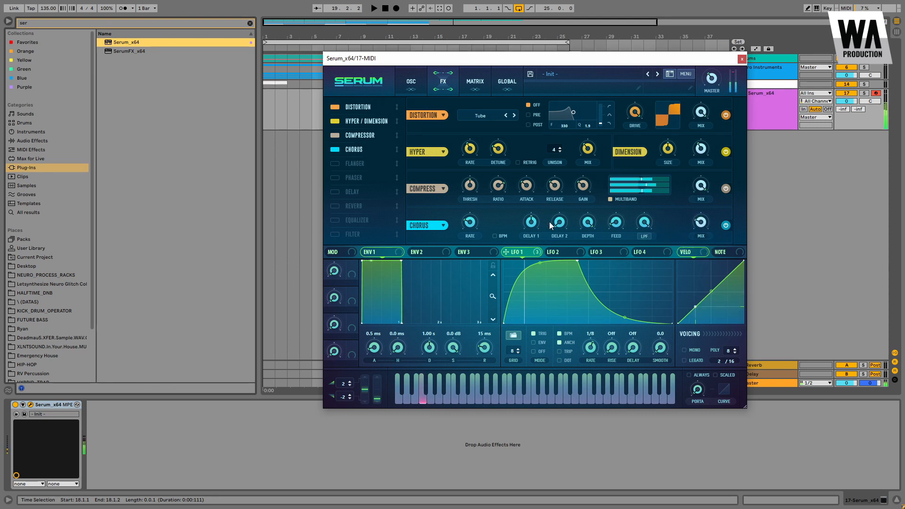
drag(587, 224, 595, 242)
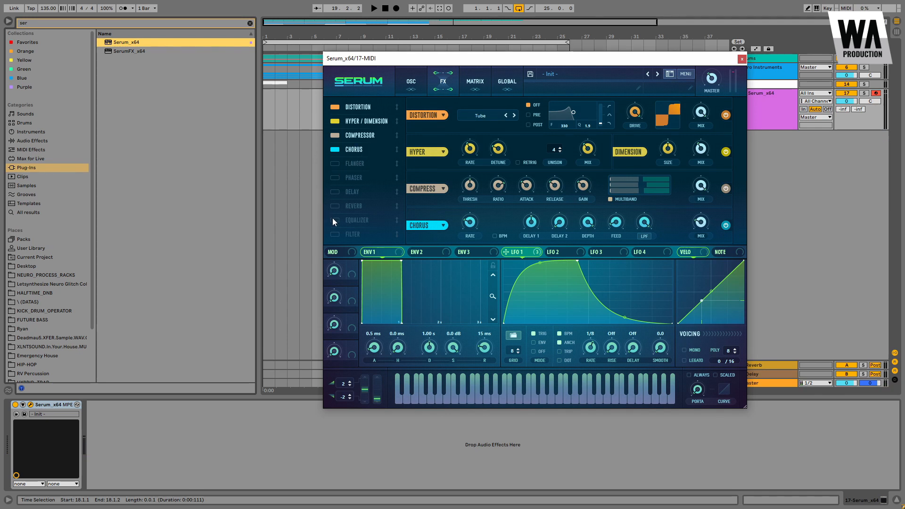
Step: Enable Reverb, move it directly below Chorus, and lower its decay
click(354, 206)
drag(353, 206, 366, 173)
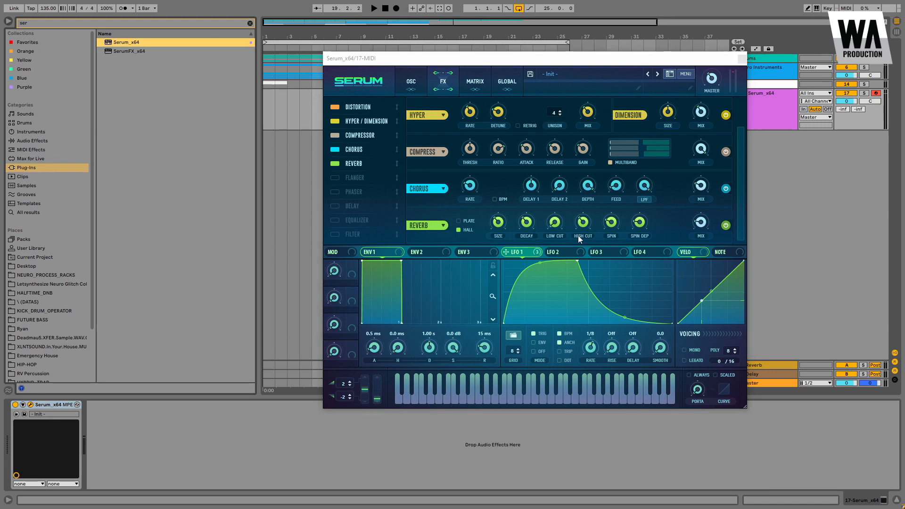
click(700, 226)
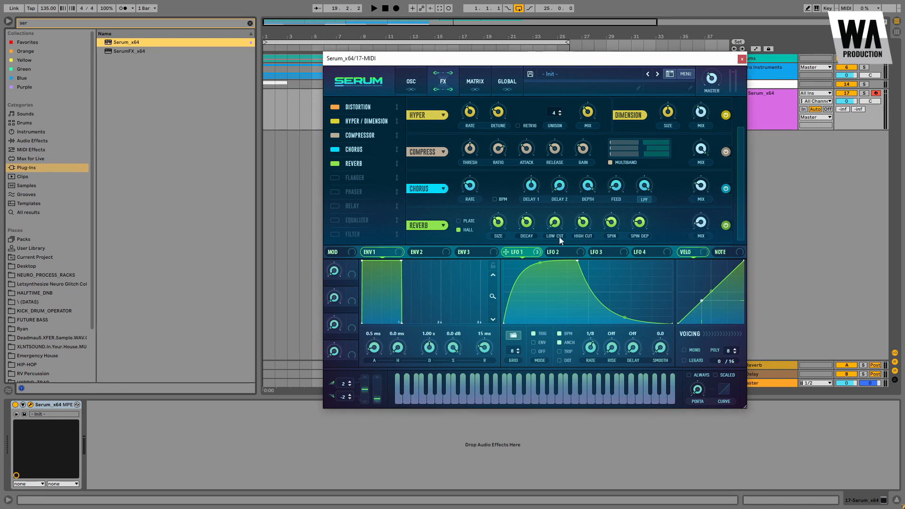
drag(521, 230, 519, 248)
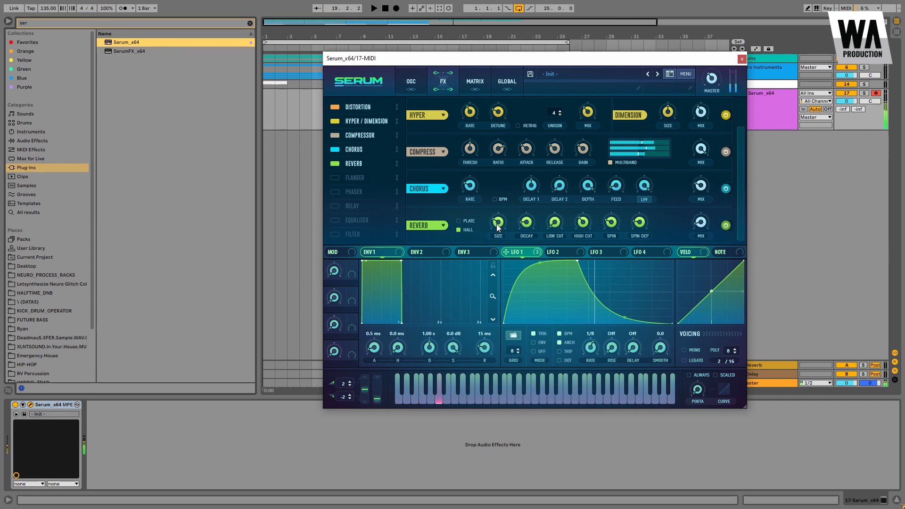
Step: Close Serum and add an EQ Eight from the audio effects after it on the track
click(742, 59)
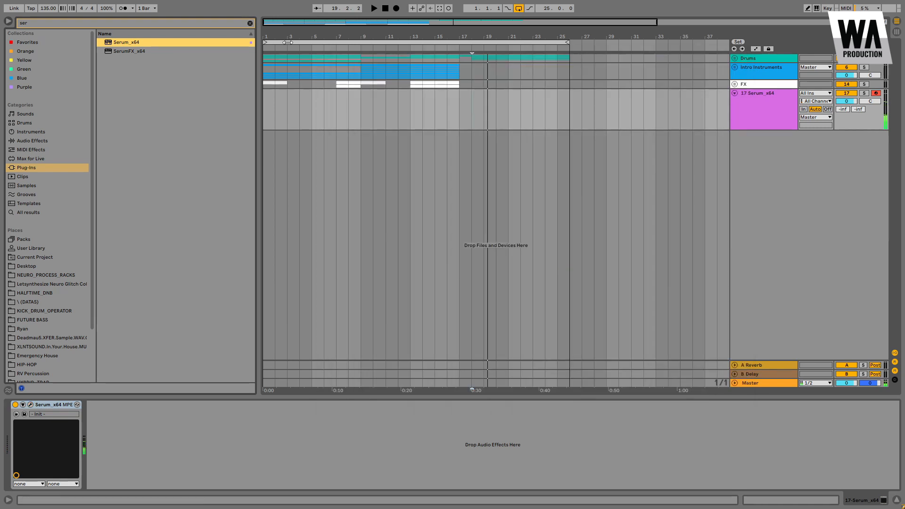
click(249, 23)
click(32, 140)
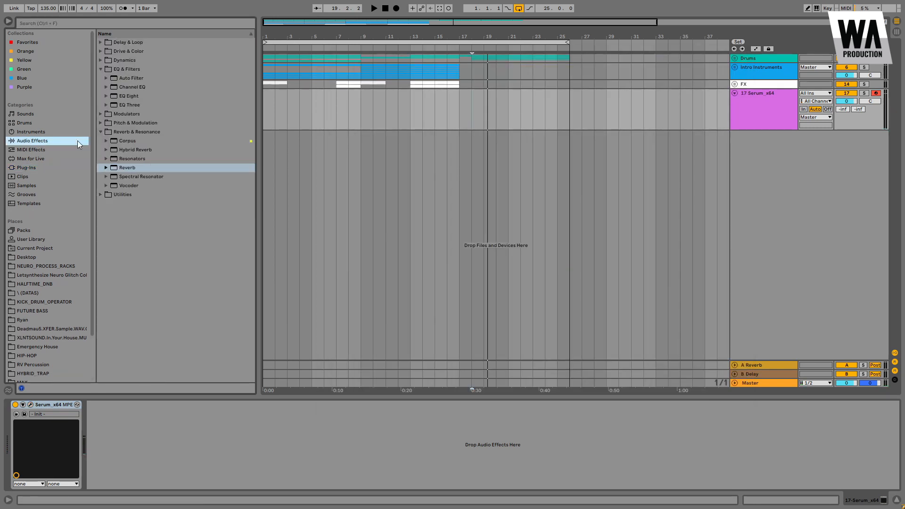
drag(125, 99, 130, 416)
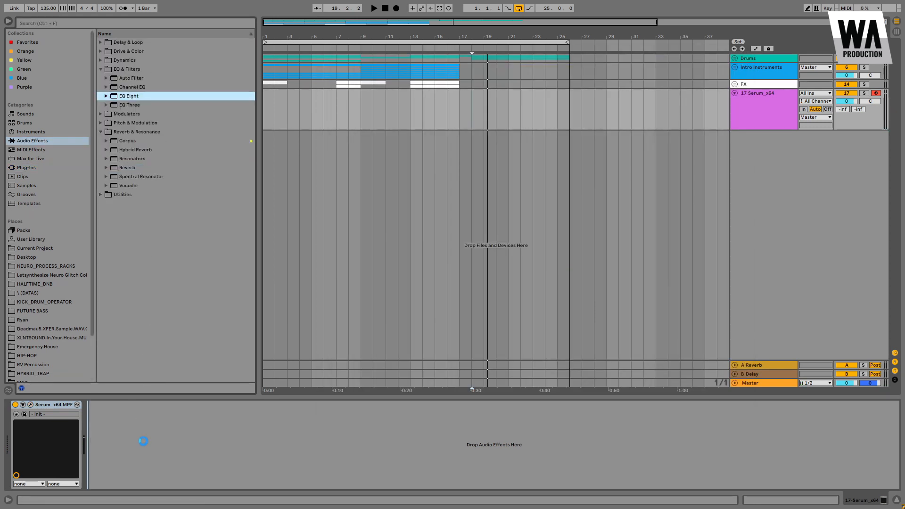
Step: Set EQ band 1 to a low cut and place the high band at about 7.74 kHz
click(123, 478)
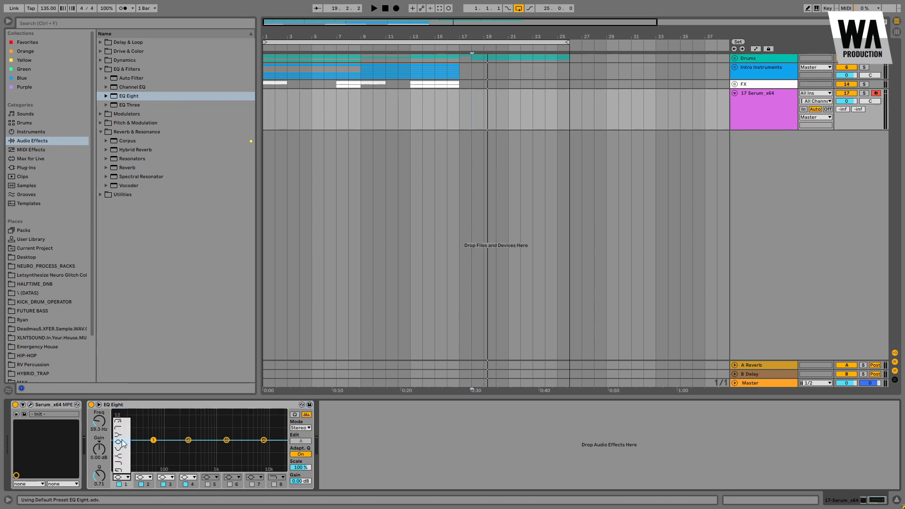
click(120, 421)
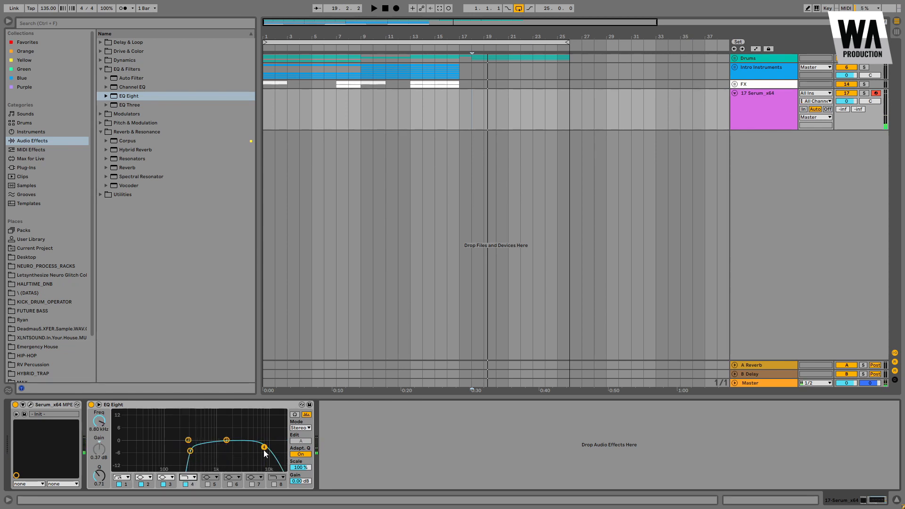
drag(261, 445, 261, 444)
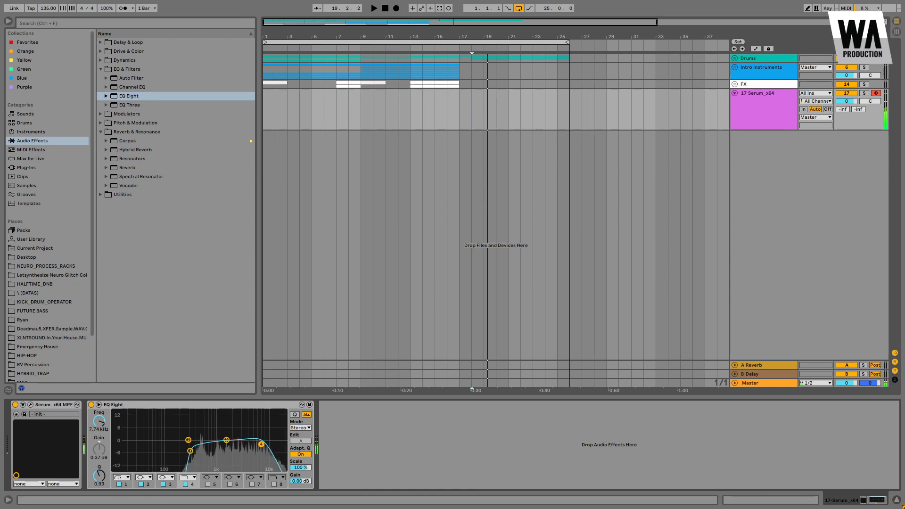
Step: Rename the Serum track to Bass 01
click(489, 244)
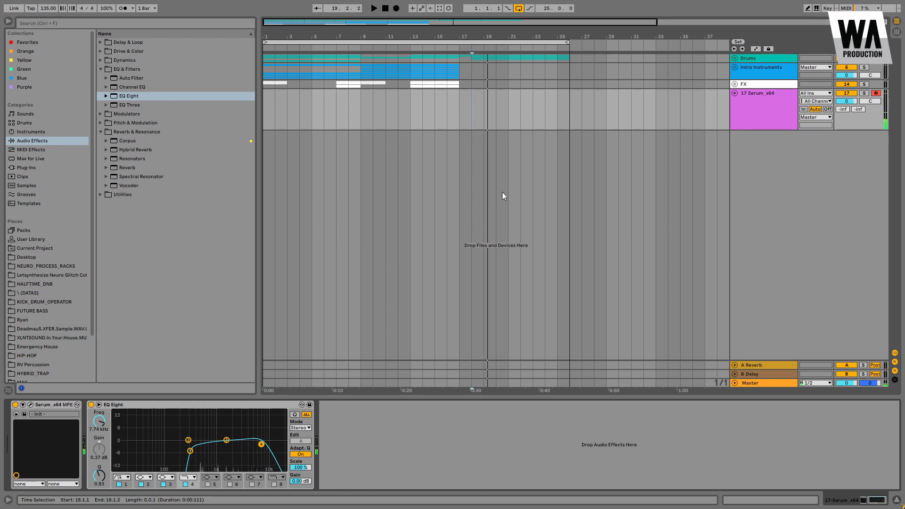
click(755, 108)
key(ctrl+r)
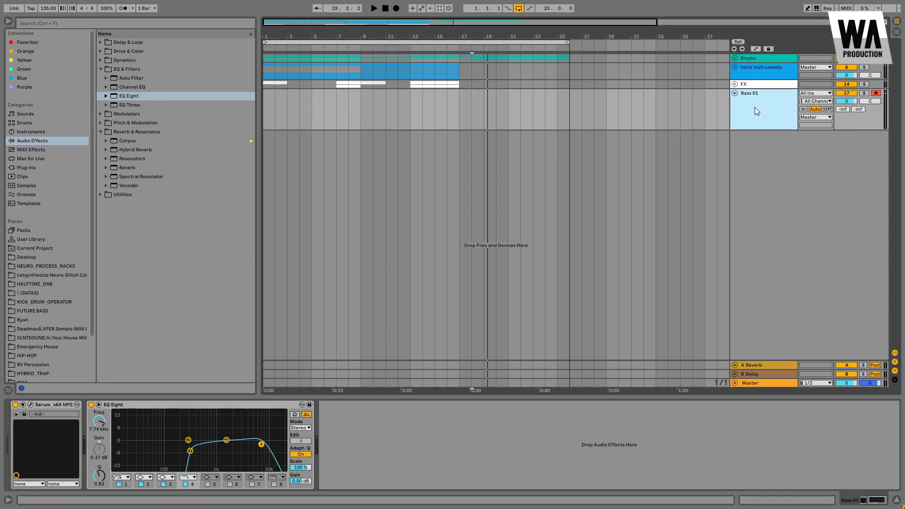
Step: Duplicate the Bass 01 track, delete the copy's EQ Eight, and name the copy SUB
key(ctrl+d)
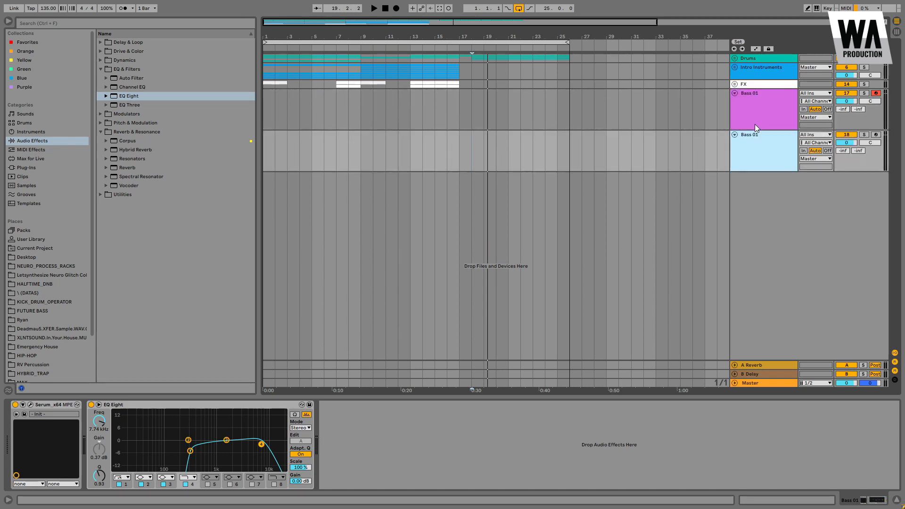
click(132, 405)
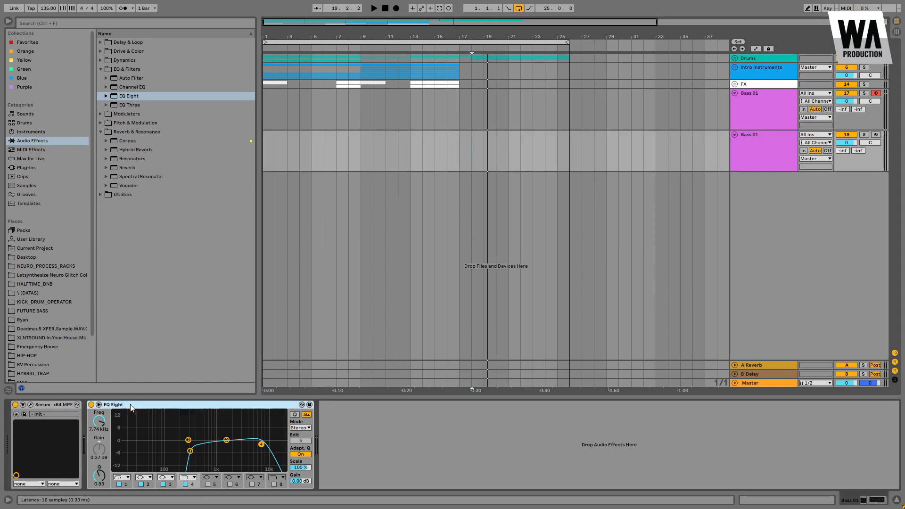
key(Delete)
click(751, 151)
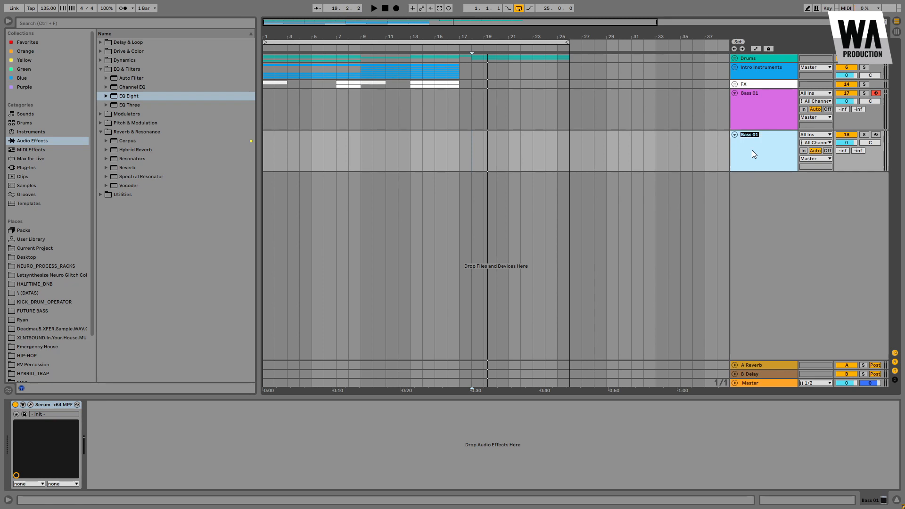
Step: Open the SUB track's Serum and disable OSC B and the filter
click(30, 405)
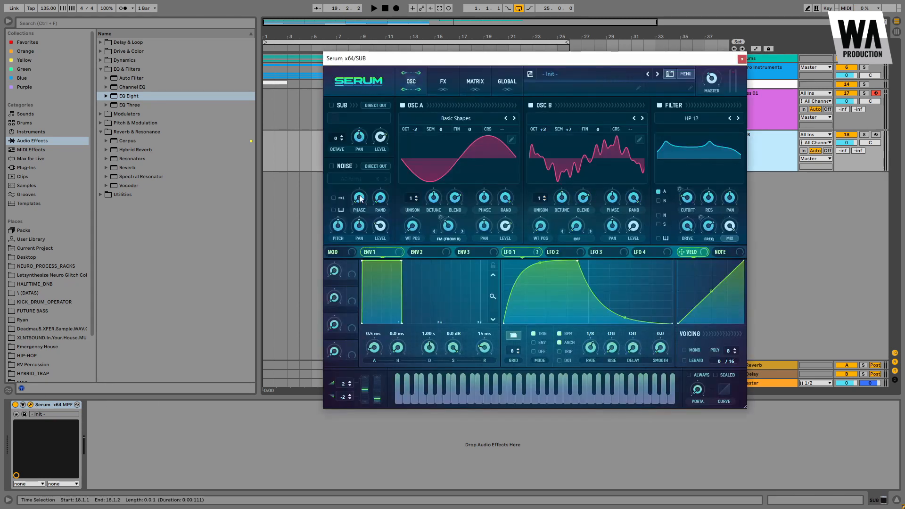
click(529, 106)
click(659, 104)
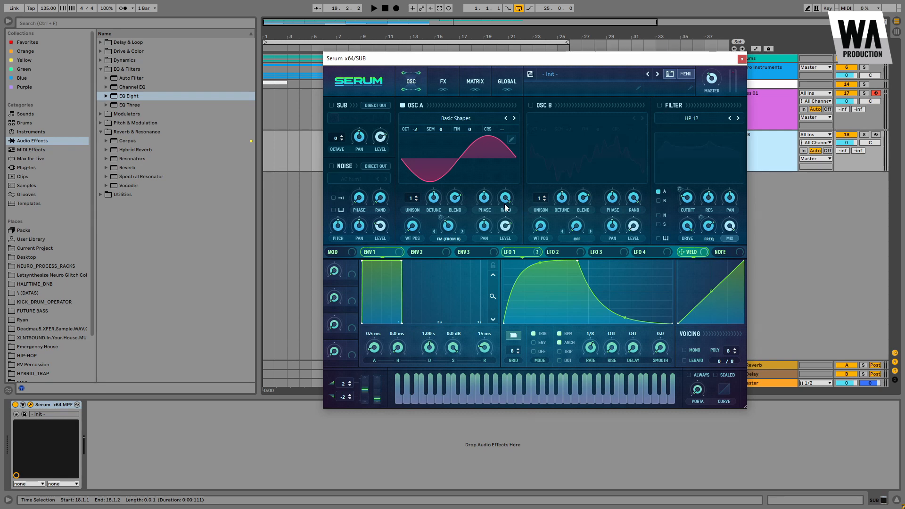
Step: Turn off OSC A's warp mode and remove all modulators from its warp knob
click(445, 240)
click(452, 249)
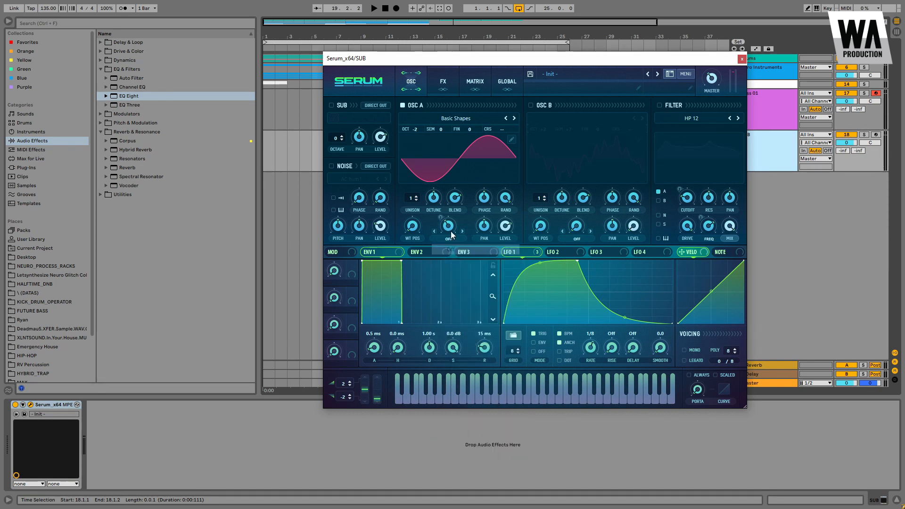
right_click(449, 226)
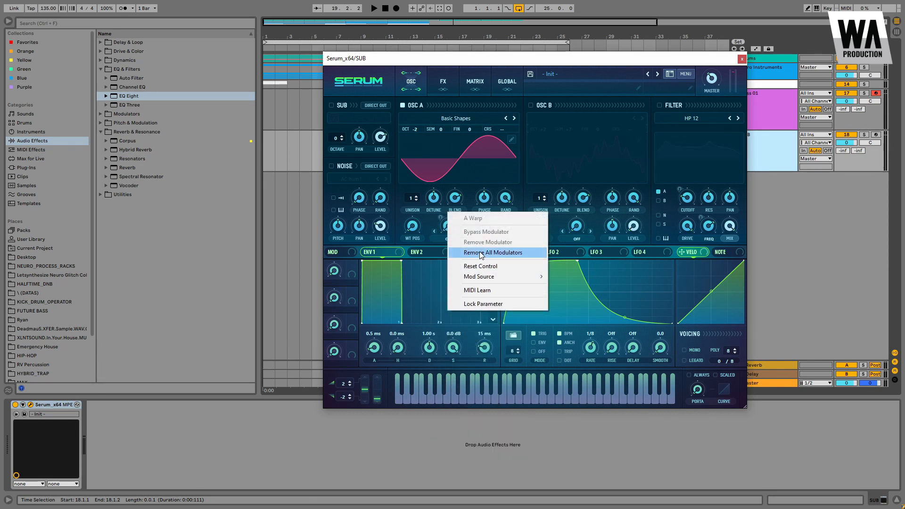
click(459, 252)
Step: Disable Hyper/Dimension, Compressor, Chorus and Reverb, leaving only Distortion on
click(443, 82)
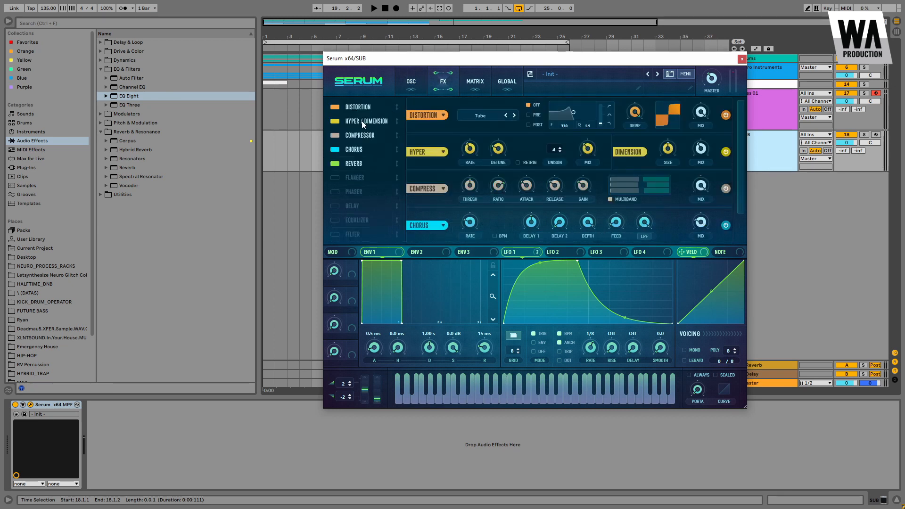
click(334, 121)
click(335, 135)
click(334, 150)
click(335, 164)
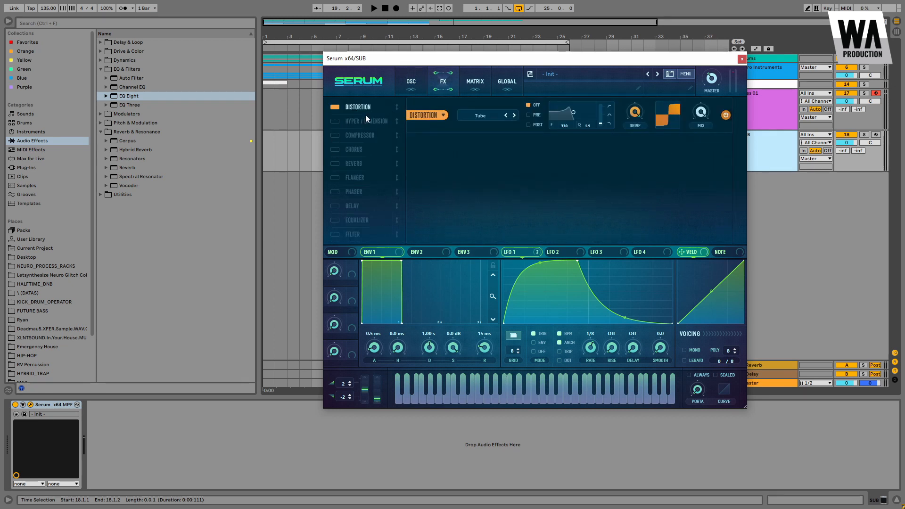
Step: Arm the SUB track for recording and raise OSC A's octave
click(404, 82)
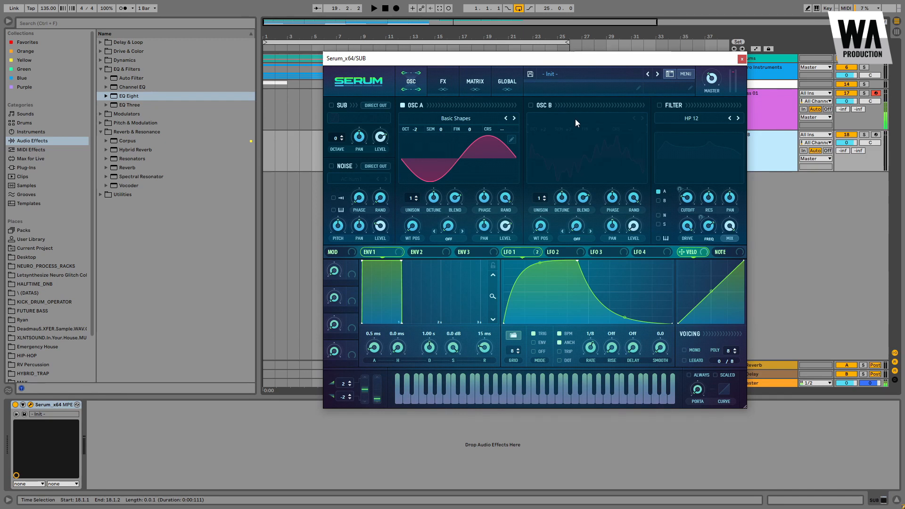
click(877, 135)
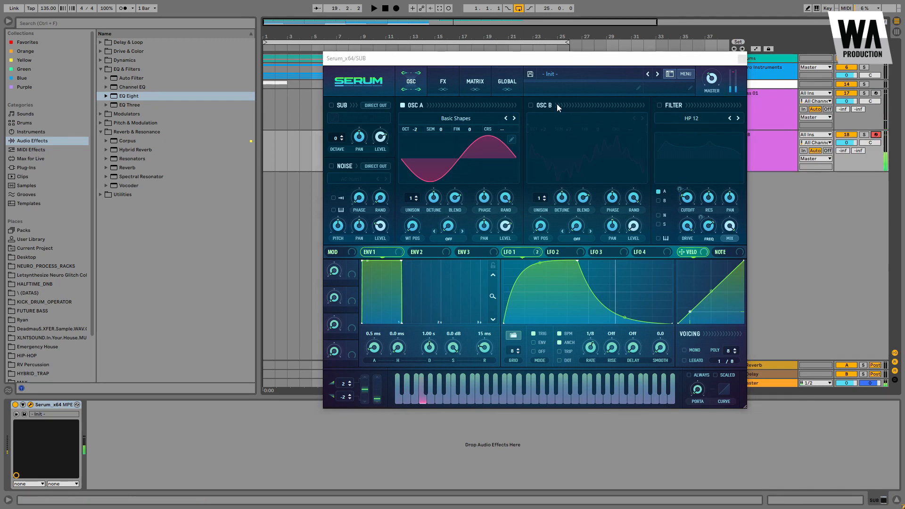
drag(418, 129, 420, 114)
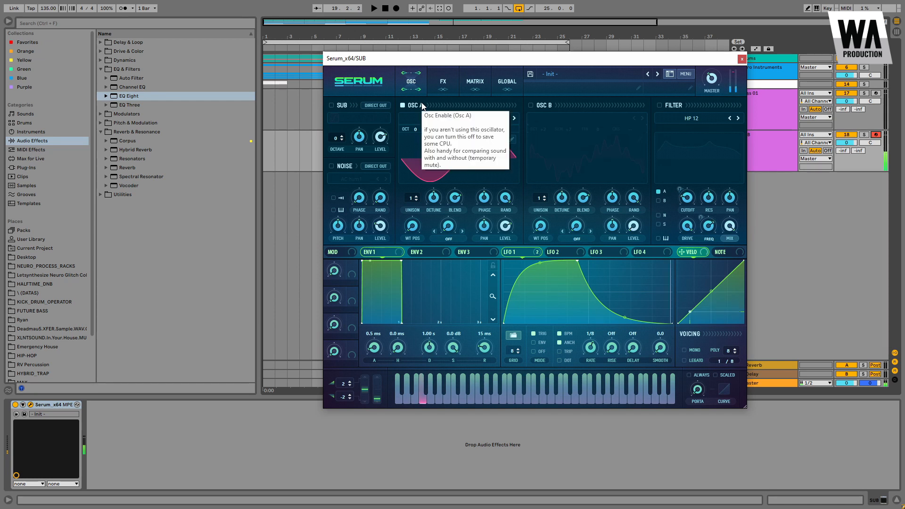
Step: Raise the Distortion drive on the SUB patch and close Serum
click(445, 82)
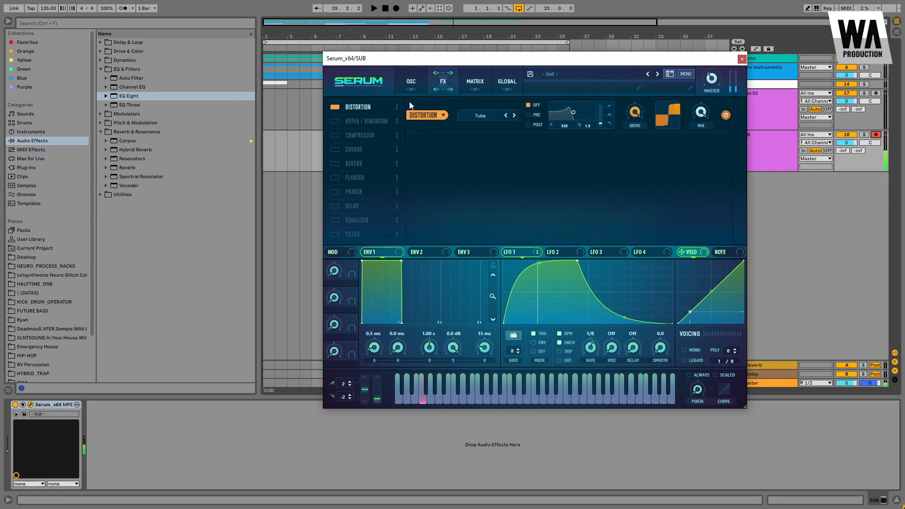
drag(625, 115, 634, 143)
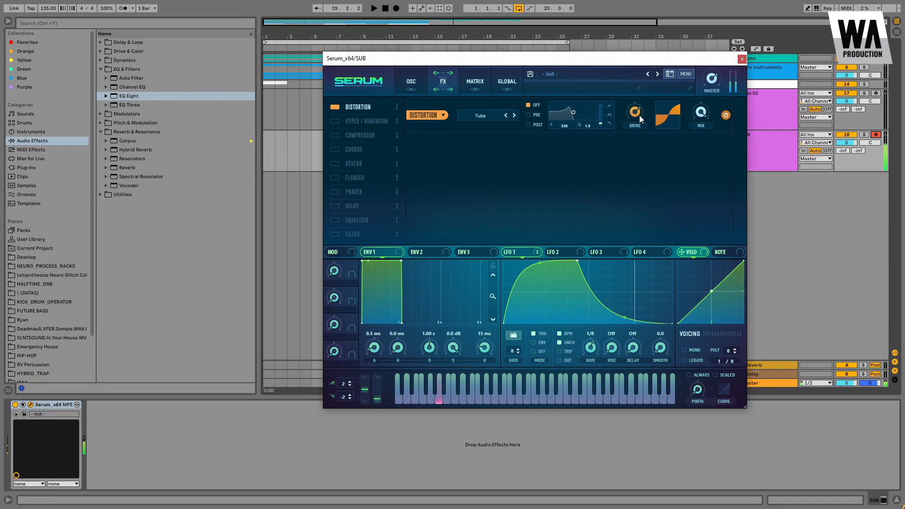
click(742, 59)
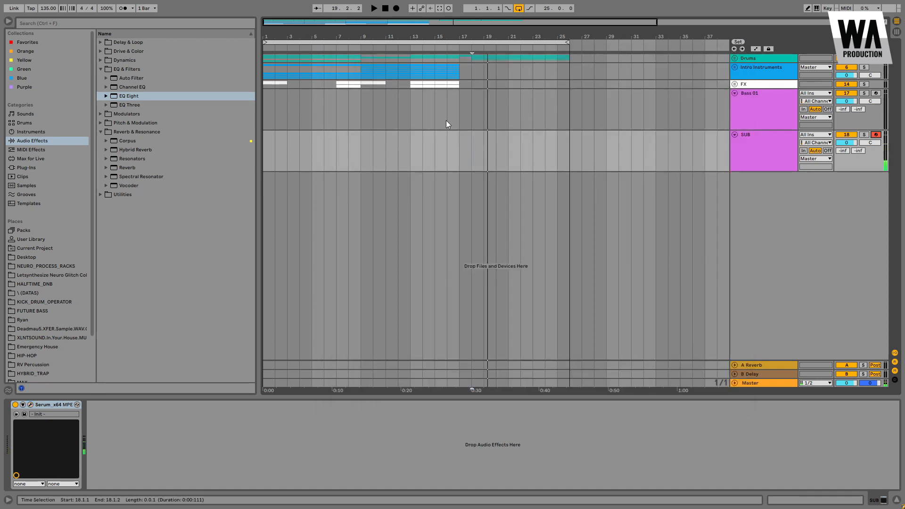
Step: Create a one-bar MIDI clip on the SUB track at bar 18 and add an F0 note on the second beat
drag(479, 35, 478, 42)
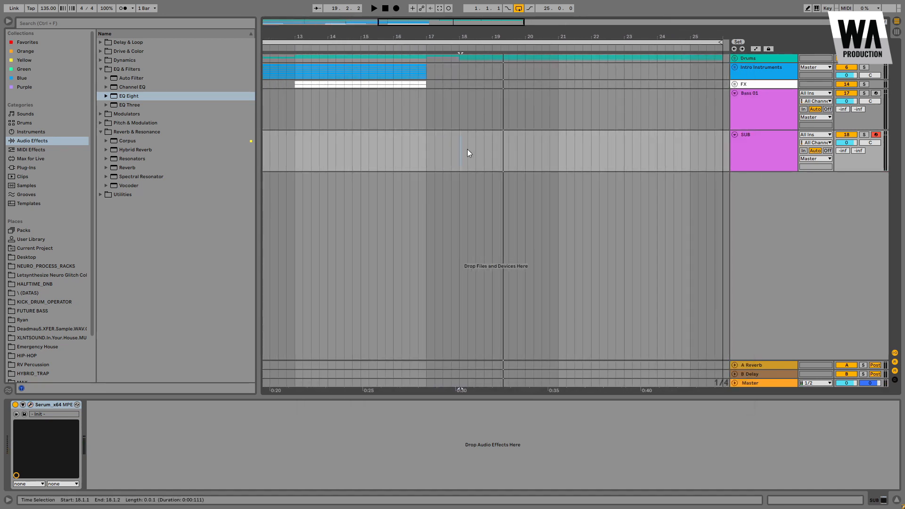
click(459, 138)
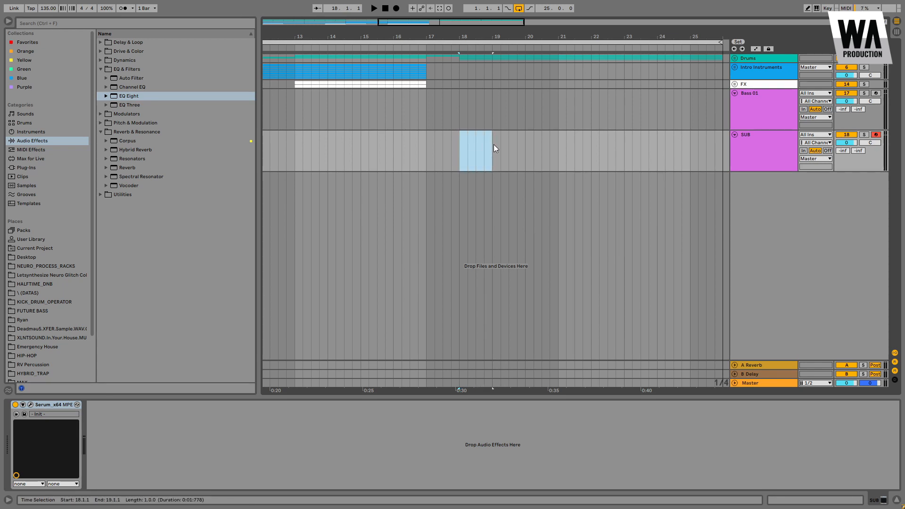
key(ctrl+shift+m)
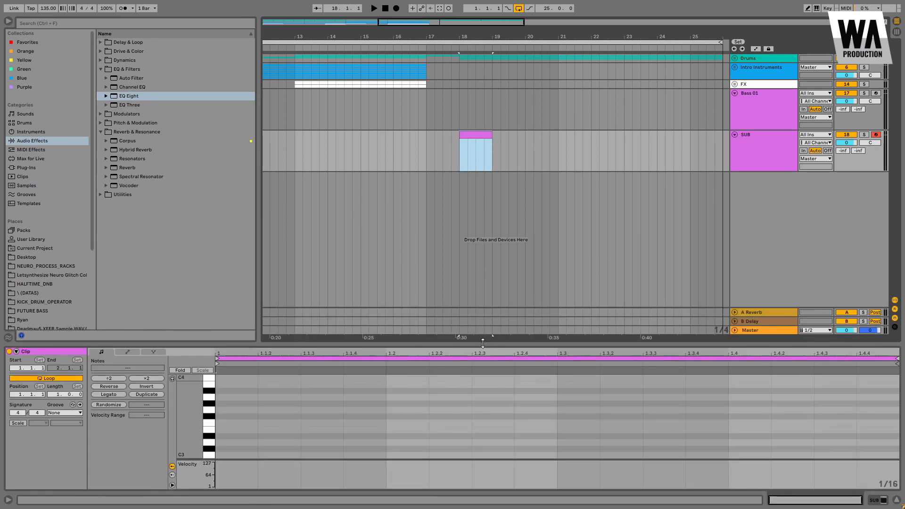
drag(482, 343, 482, 236)
scroll(196, 398, down, 7)
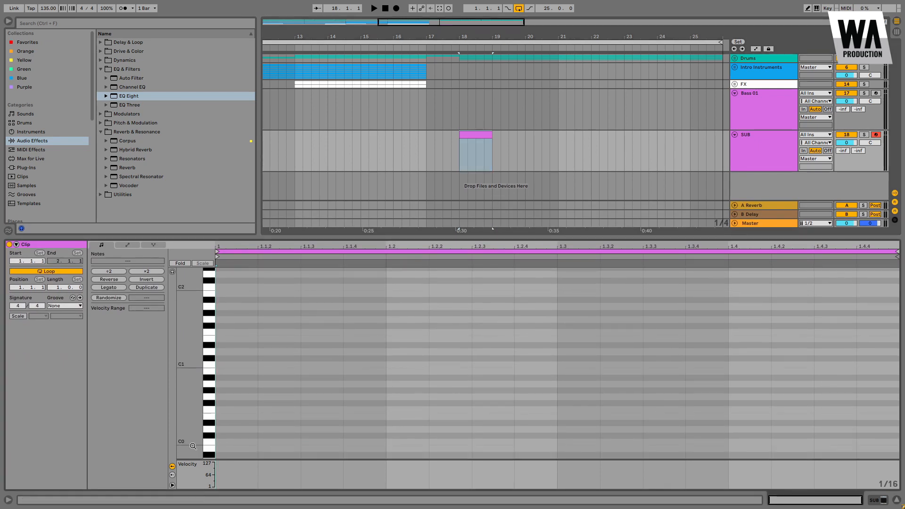
drag(189, 414, 232, 383)
key(space)
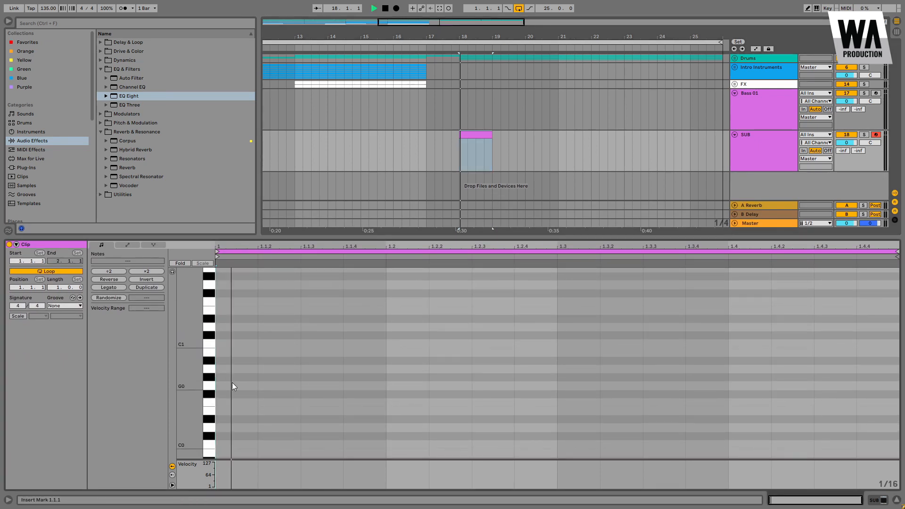
double_click(394, 403)
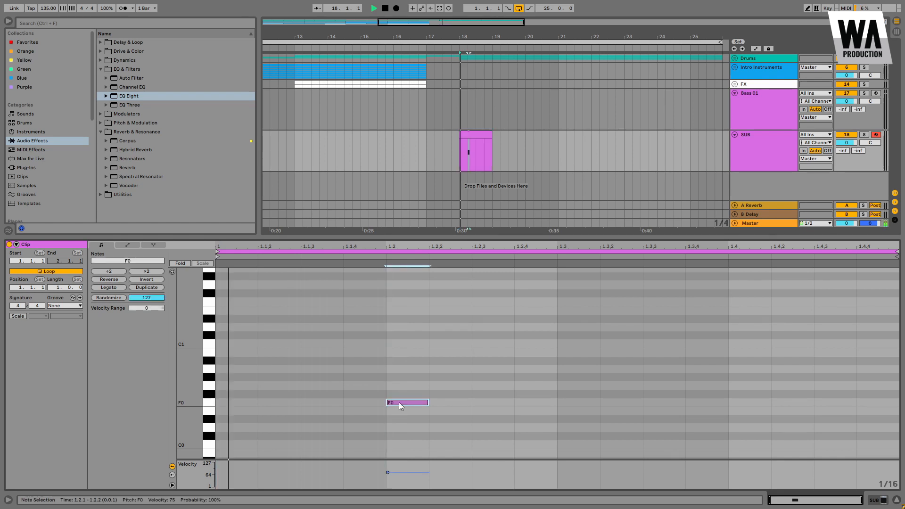
click(430, 402)
key(space)
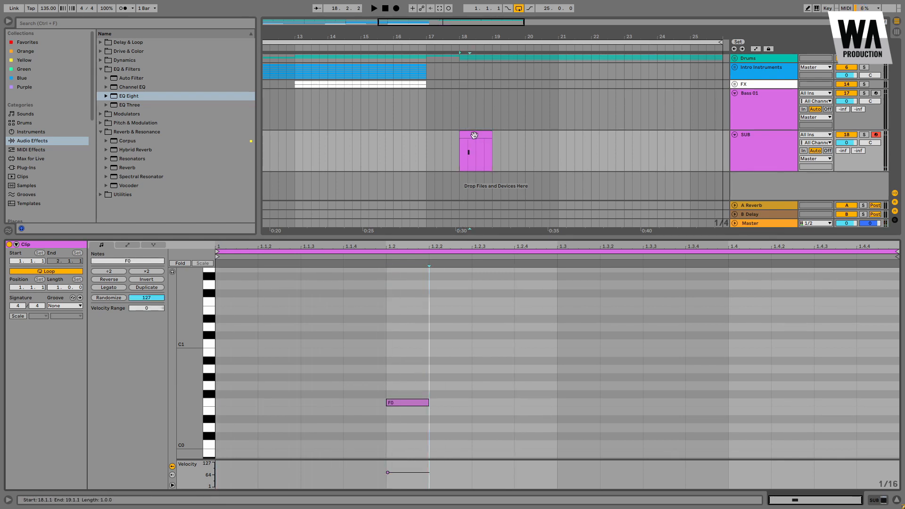
Step: Move the clip to the Bass 01 track and lengthen the F0 note to an eighth note
drag(473, 135, 473, 111)
drag(428, 402, 471, 402)
key(space)
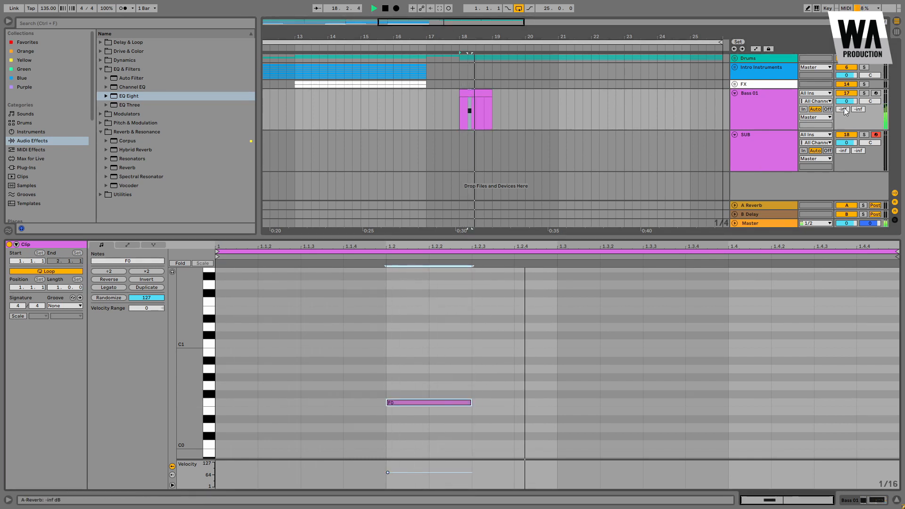
Step: Solo and arm the Bass 01 track, and transpose the note up an octave to F1
click(864, 93)
click(875, 94)
drag(454, 353, 440, 451)
key(shift+Up)
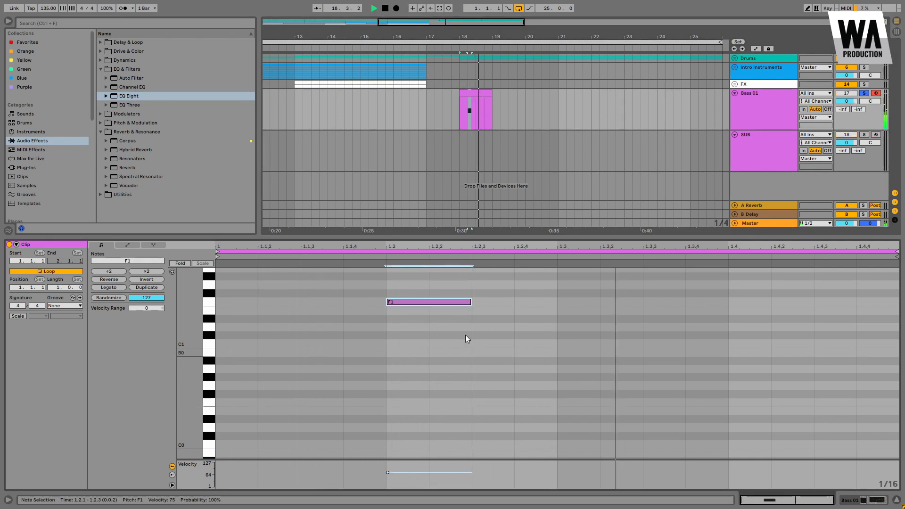
Step: Duplicate the F1 note to fill the bar with six notes, then repeat the clip across bars 18 to 21
key(ctrl+d)
key(ctrl+d)
key(ctrl+d)
key(ctrl+d)
key(ctrl+d)
key(ctrl+a)
drag(898, 302, 894, 302)
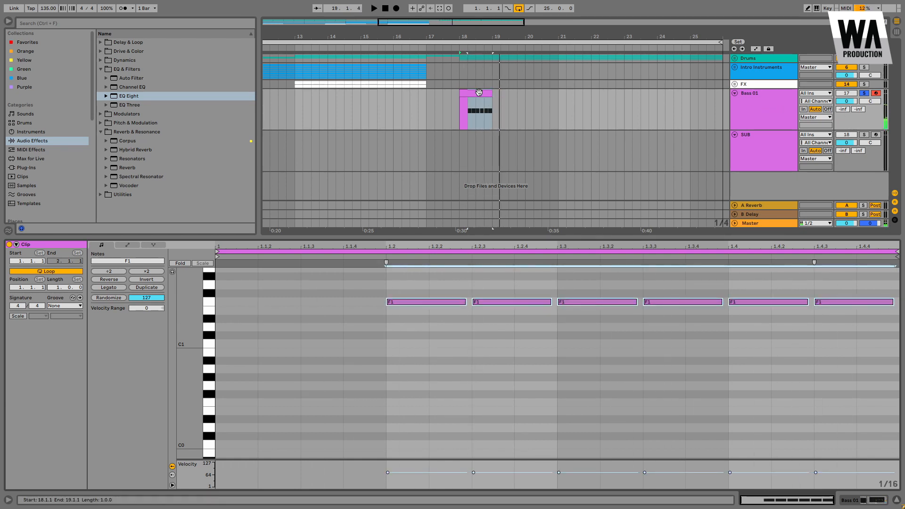
drag(479, 93, 575, 94)
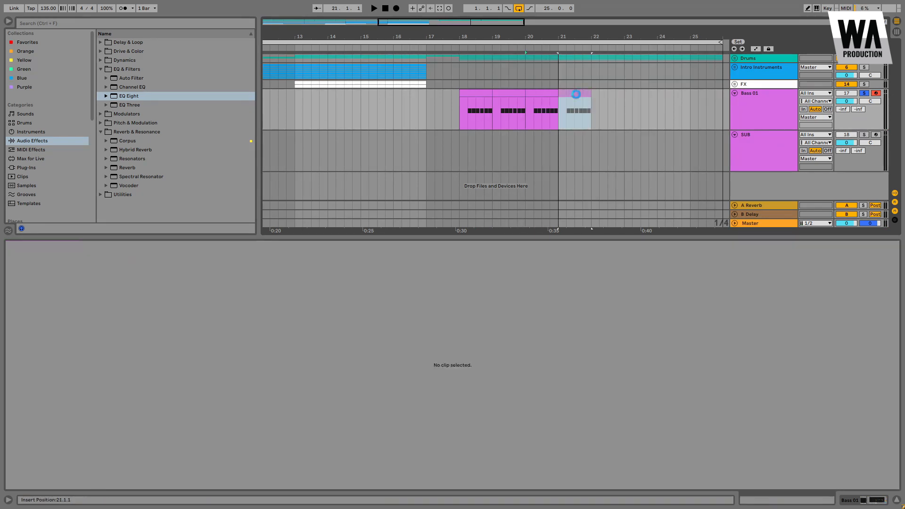
Step: In the bar-21 clip, raise the notes from the second one to A#1, then lower those from beat three to A1
scroll(771, 417, up, 3)
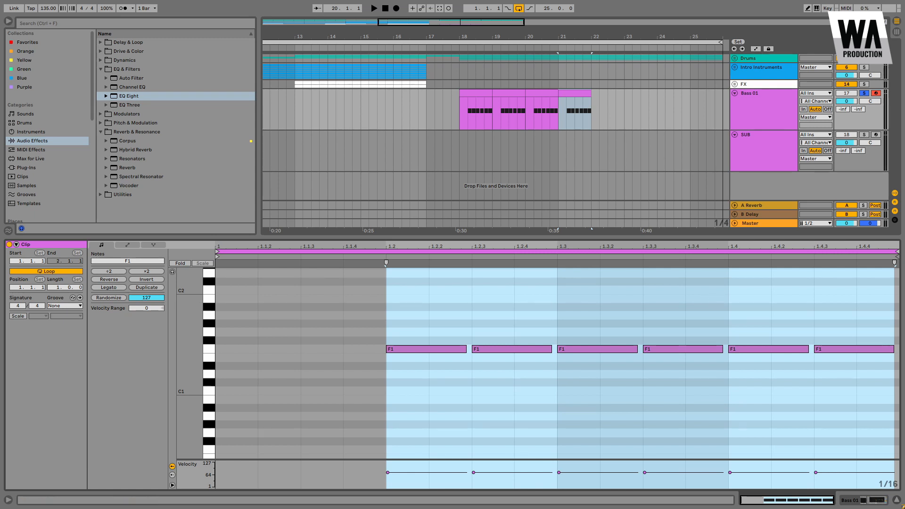
drag(531, 319, 862, 393)
key(Up)
key(Up)
key(Up)
key(Up)
key(Up)
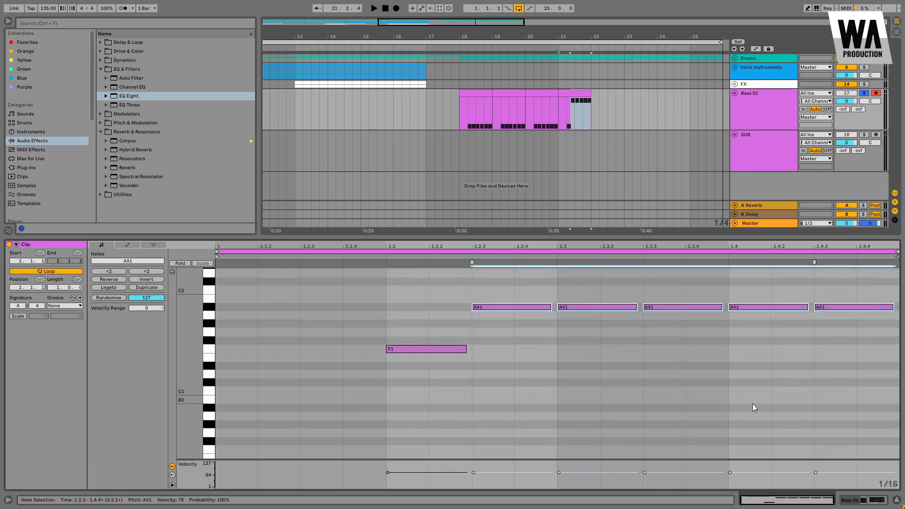
drag(627, 299, 824, 317)
key(Down)
Step: Lower the last two notes of the bar-21 clip to E1
drag(756, 308, 833, 336)
key(Down)
key(Down)
key(Down)
key(Down)
key(space)
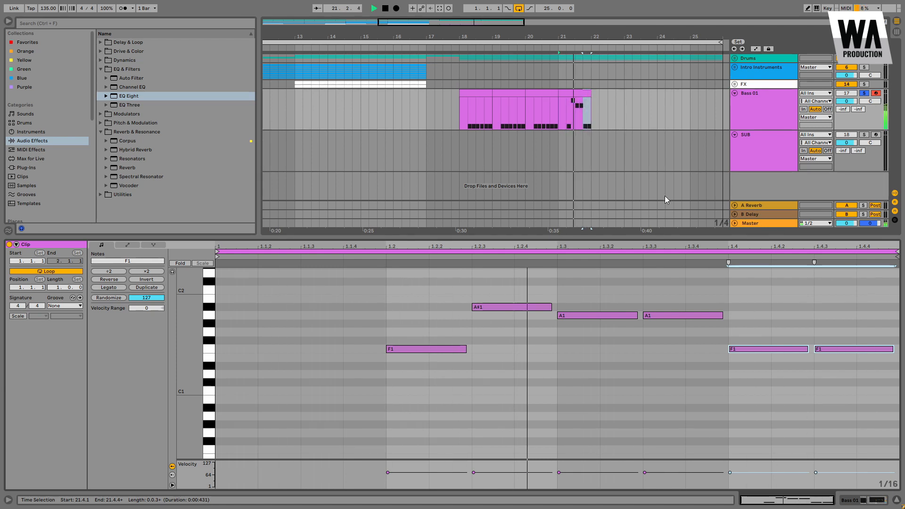
drag(756, 323, 835, 347)
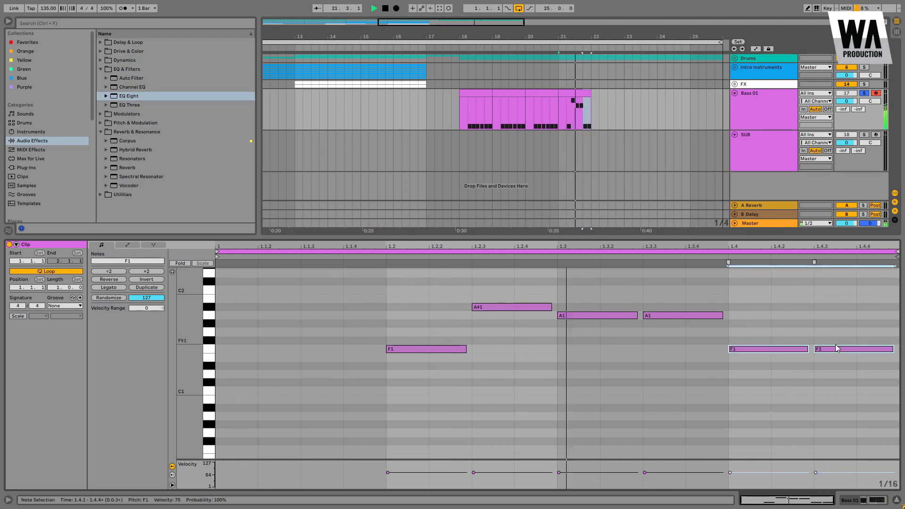
key(Down)
scroll(835, 345, up, 1)
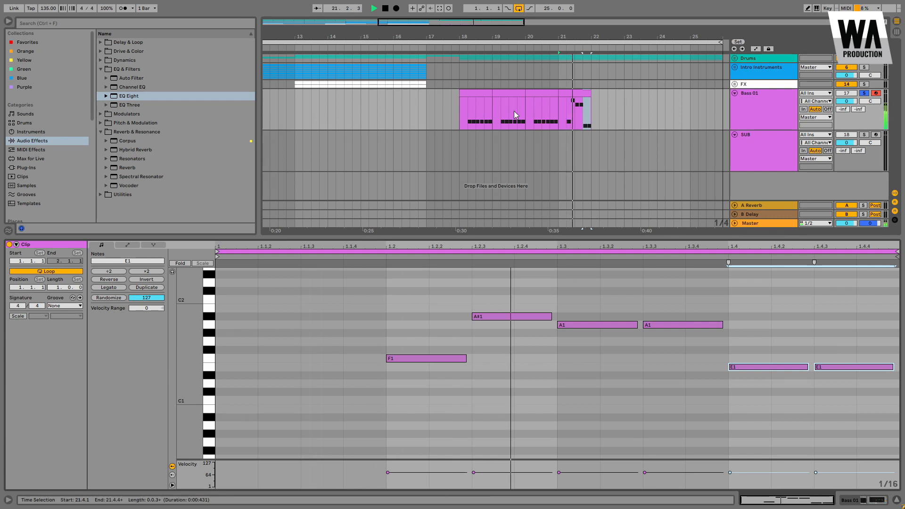
Step: Select all four Bass 01 clips and consolidate them into one clip
click(474, 92)
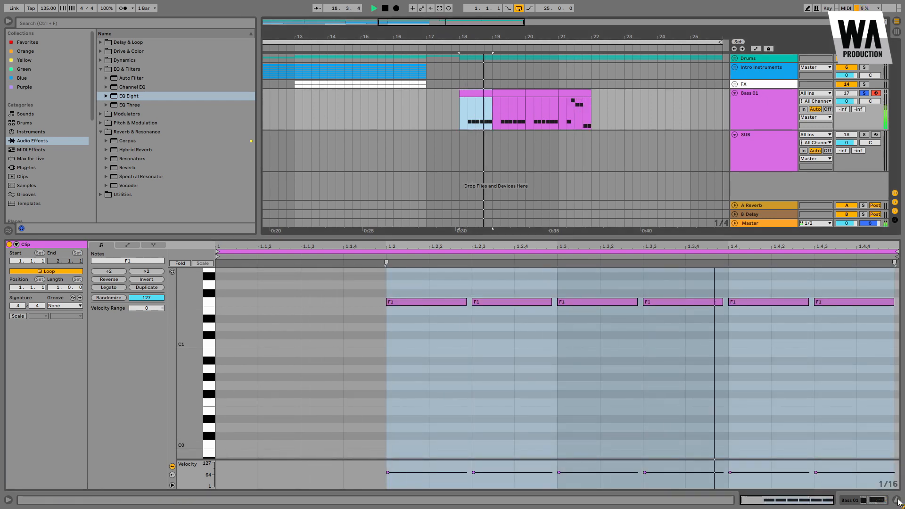
drag(453, 283, 897, 346)
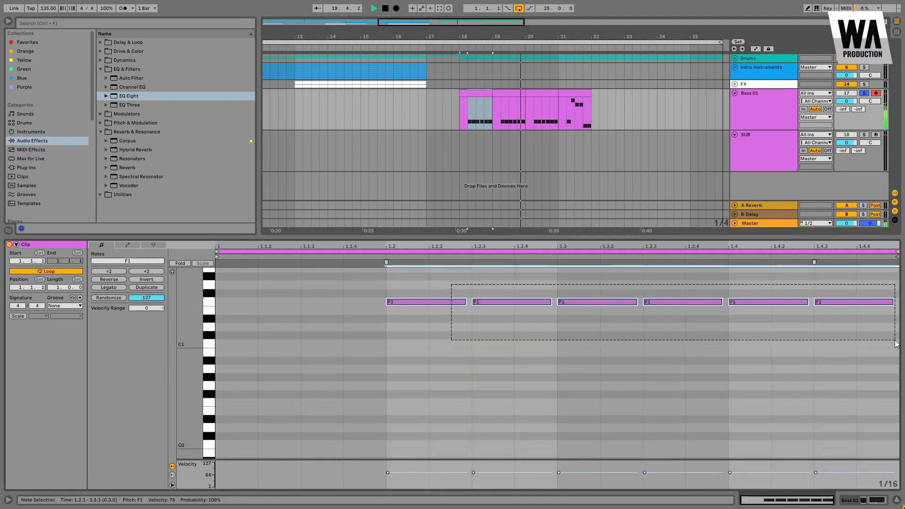
click(581, 96)
shift+click(480, 92)
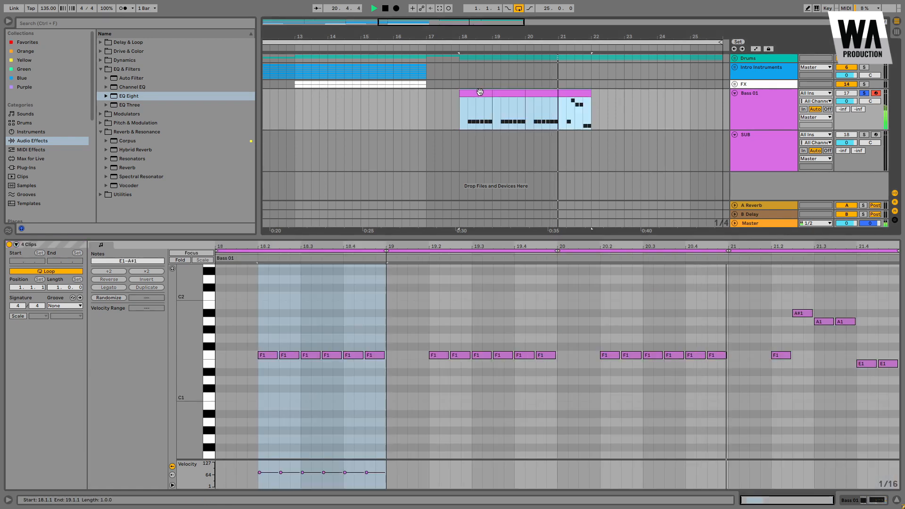
key(ctrl+j)
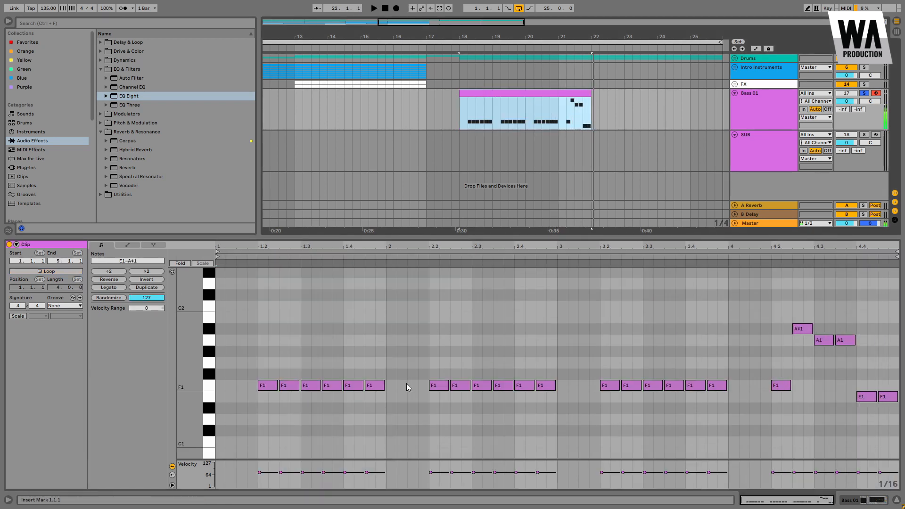
Step: Lower the last bar's A#1 and A1 notes by a semitone to A1 and G#1
drag(782, 289, 870, 349)
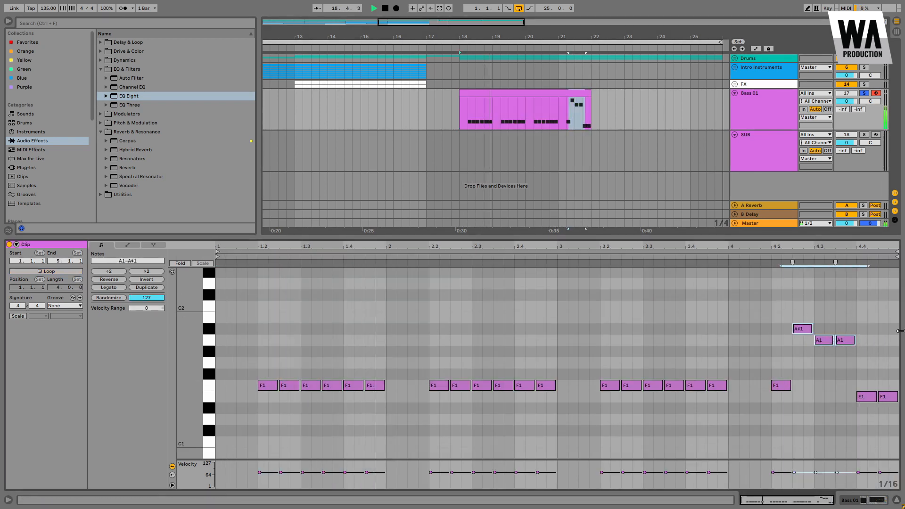
key(Down)
click(564, 112)
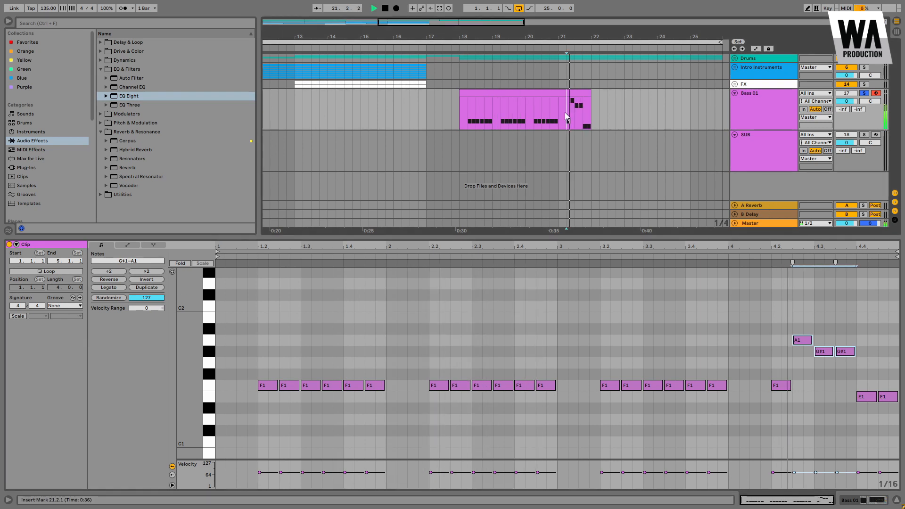
key(space)
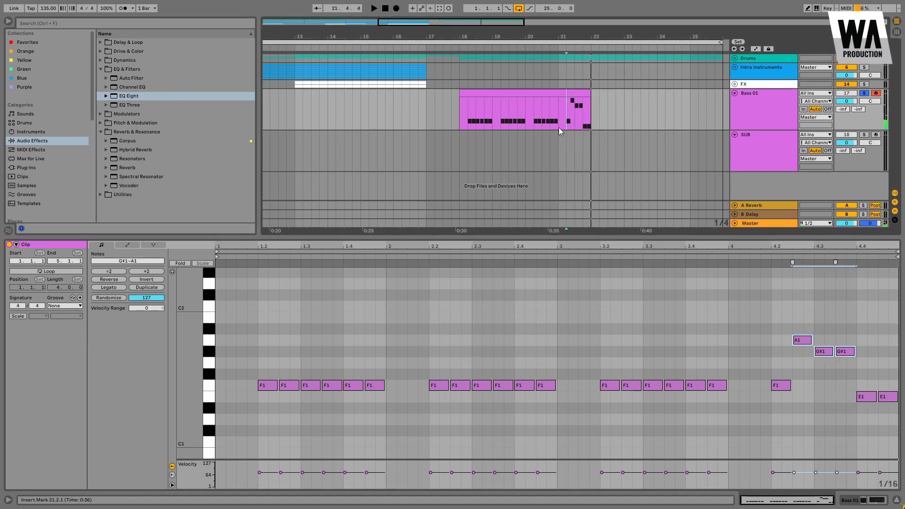
click(537, 94)
drag(256, 309, 898, 452)
click(723, 385)
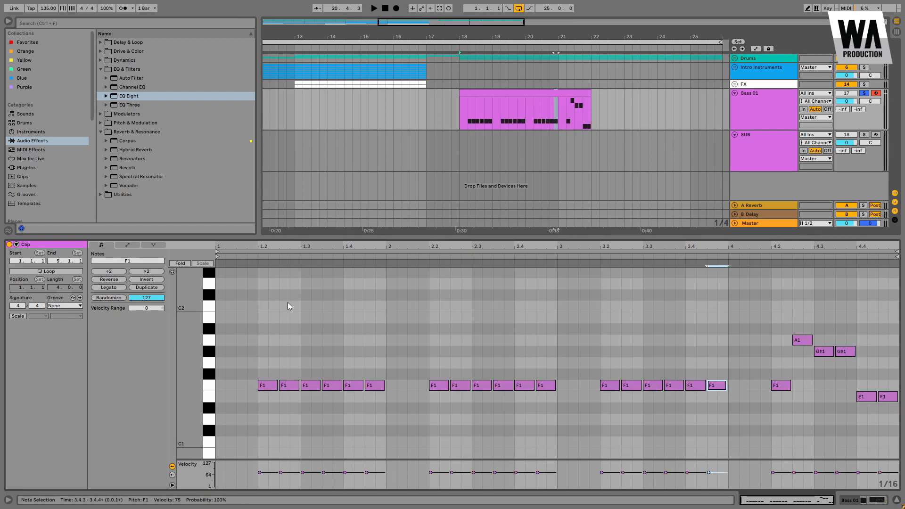
key(ctrl+a)
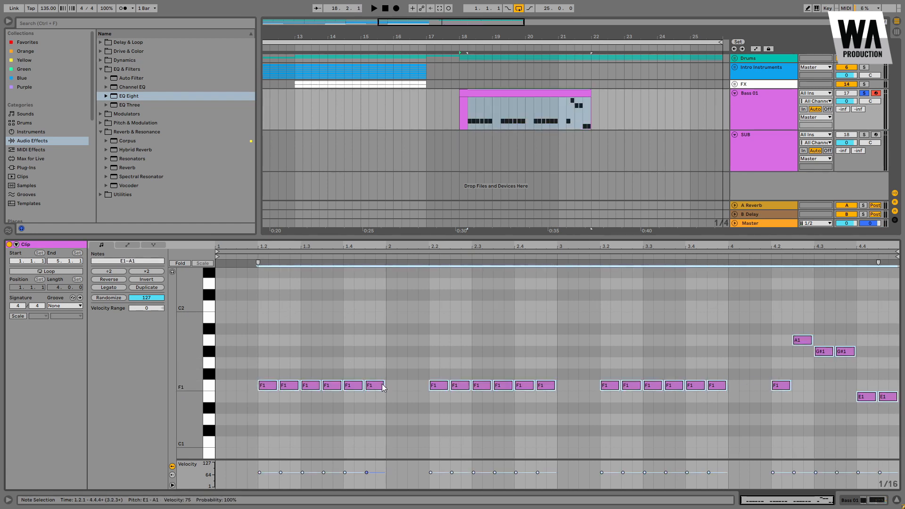
key(space)
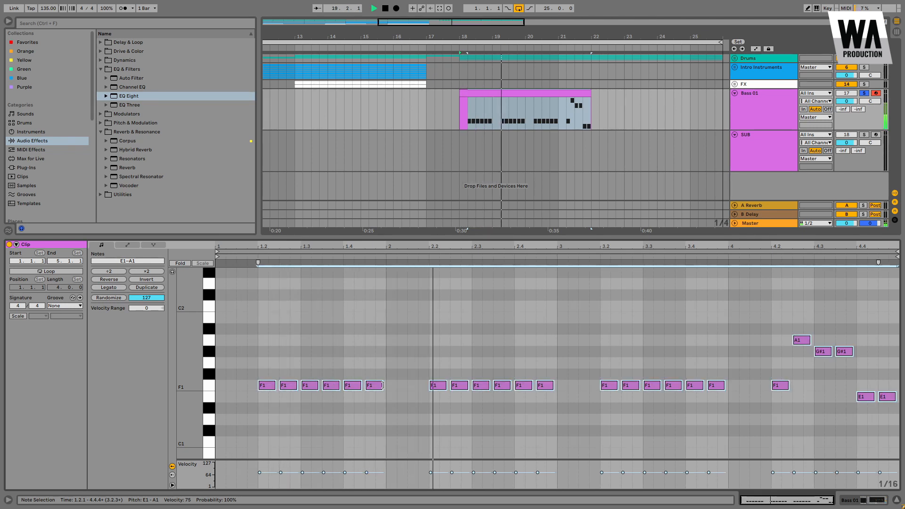
drag(382, 385, 380, 385)
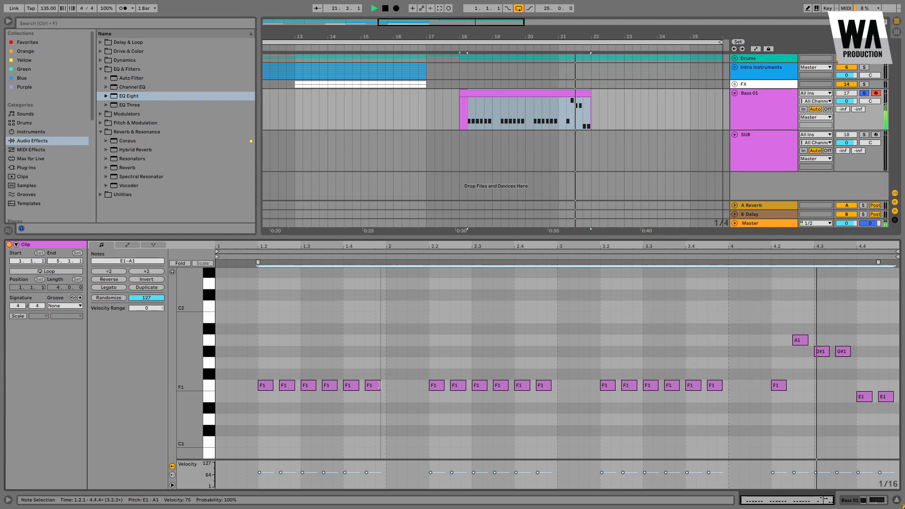
drag(379, 385, 382, 385)
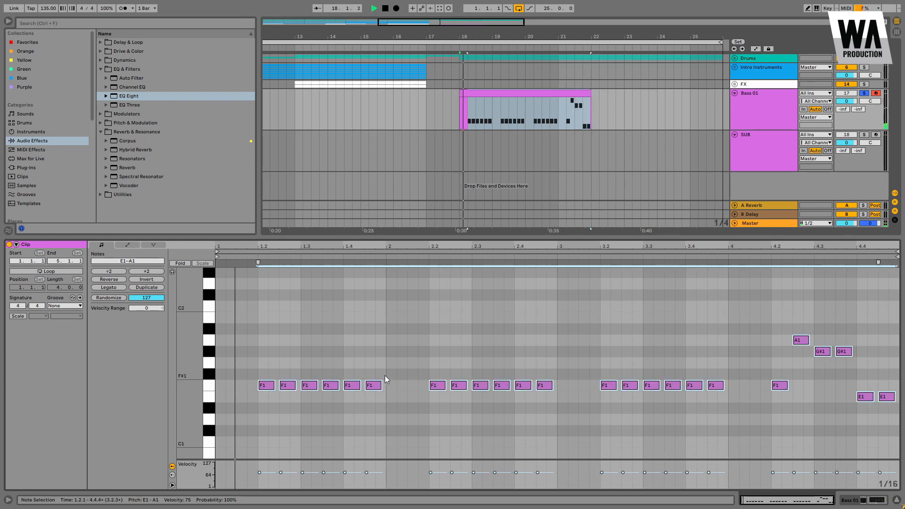
Step: Copy the Bass 01 clip onto the SUB track at bar 18 and solo the SUB track
click(541, 93)
drag(522, 129, 523, 170)
click(864, 135)
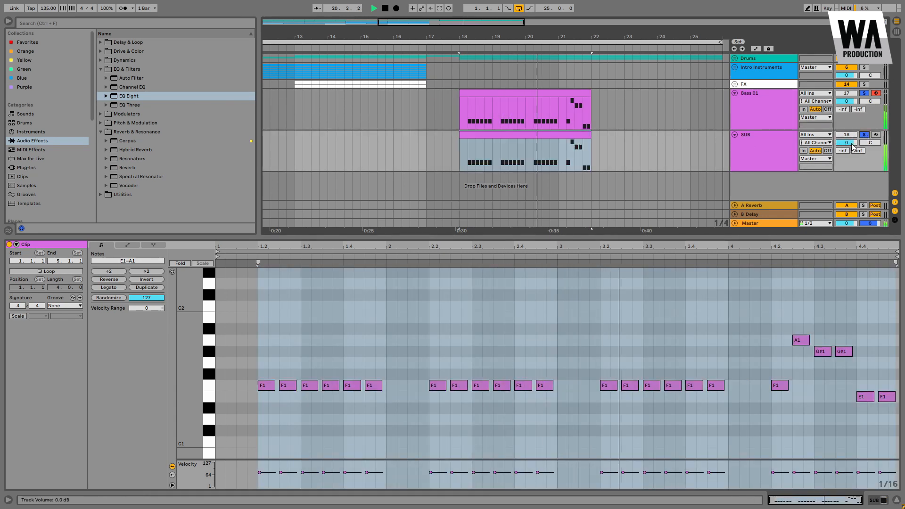
Step: Transpose all notes in the SUB clip down one octave
click(568, 136)
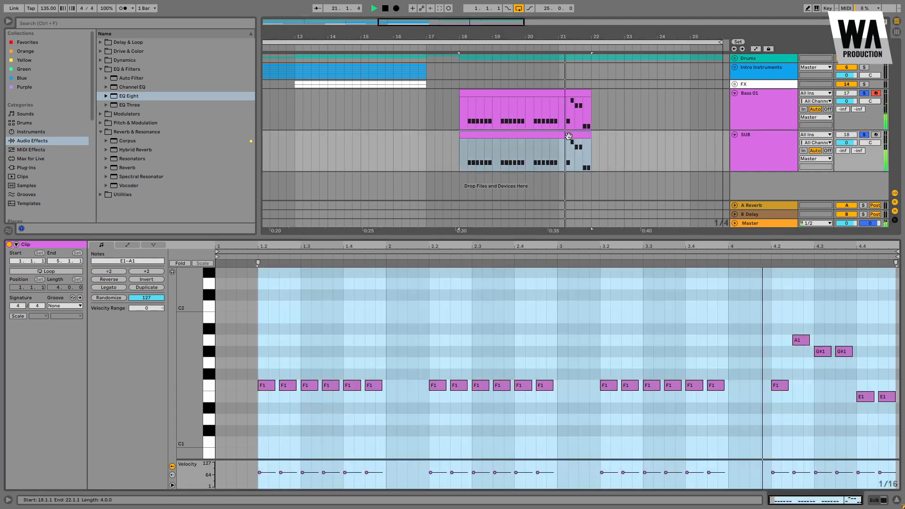
click(525, 319)
key(ctrl+a)
key(shift+Down)
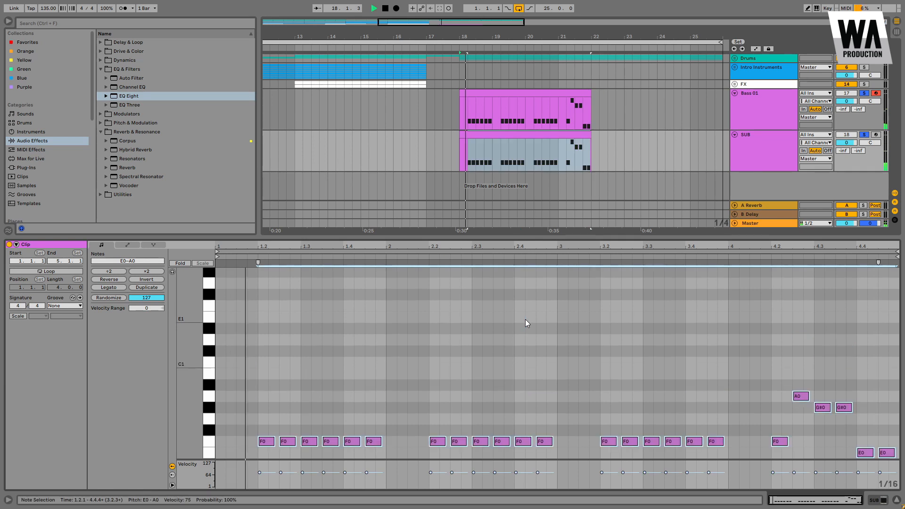
Step: Lower the SUB track's volume to -4.9 dB and select the Bass 01 track
click(770, 142)
drag(846, 142, 849, 146)
click(773, 118)
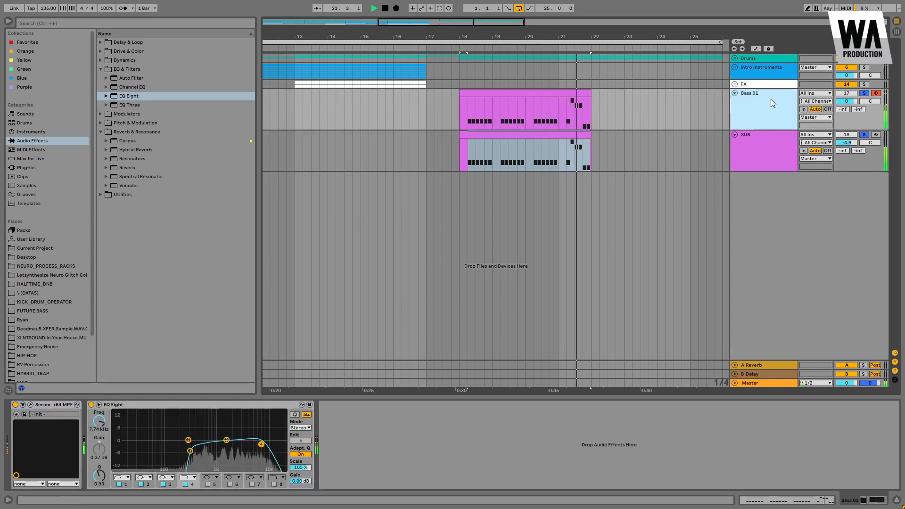
key(space)
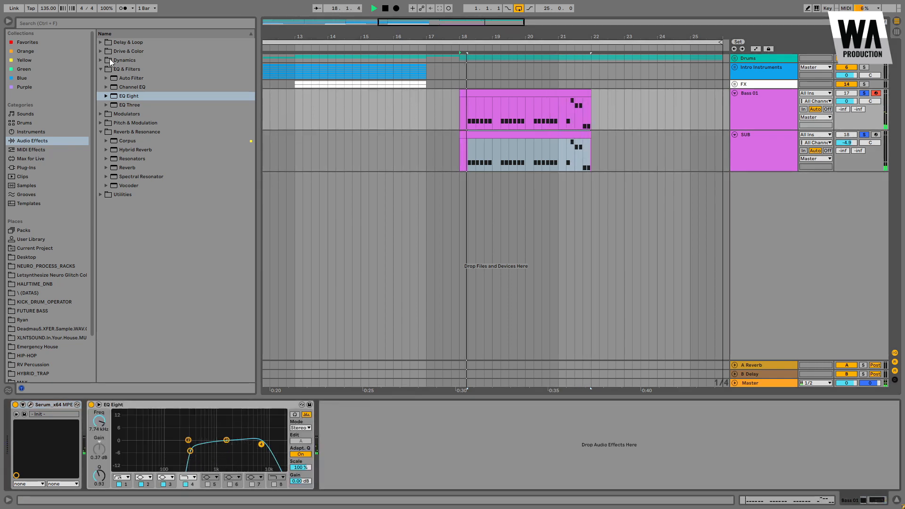
Step: Add a Saturator after the EQ Eight on Bass 01, enable Soft Clip and set its Drive to 2 dB
click(100, 51)
drag(125, 133, 350, 460)
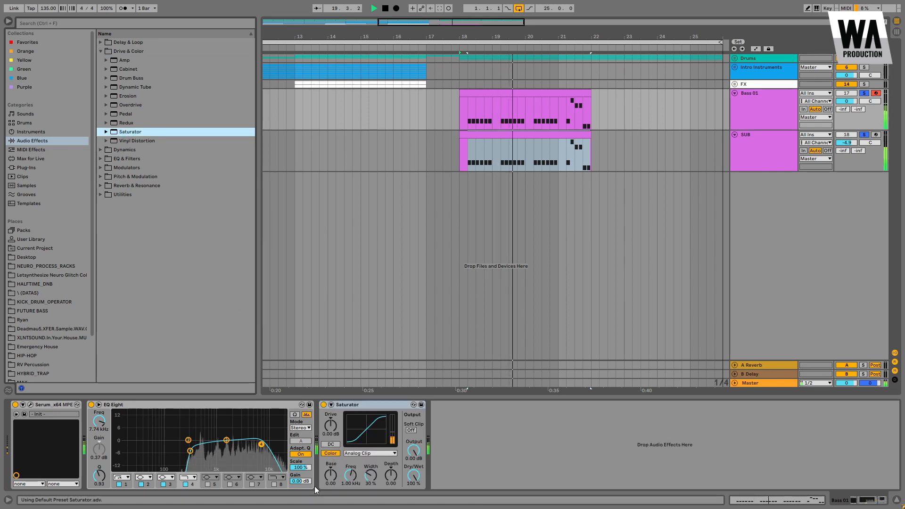
click(411, 430)
click(335, 425)
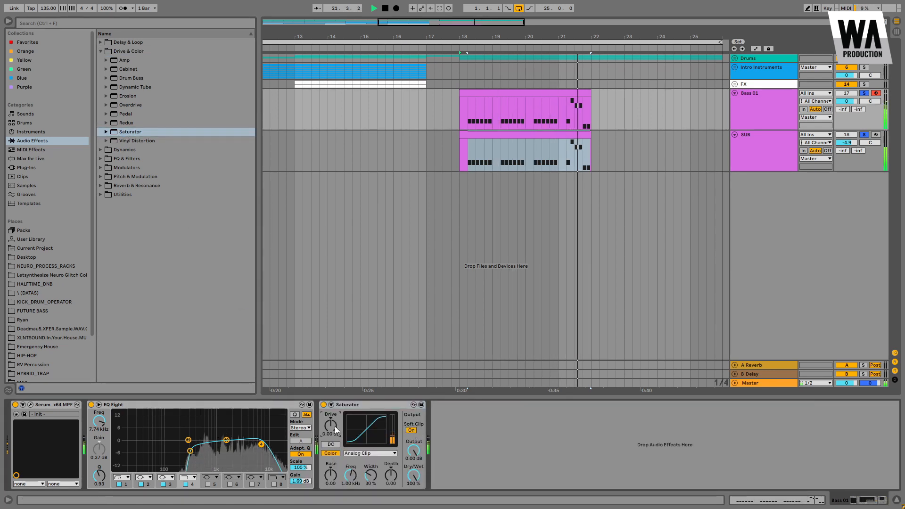
text(2)
key(Return)
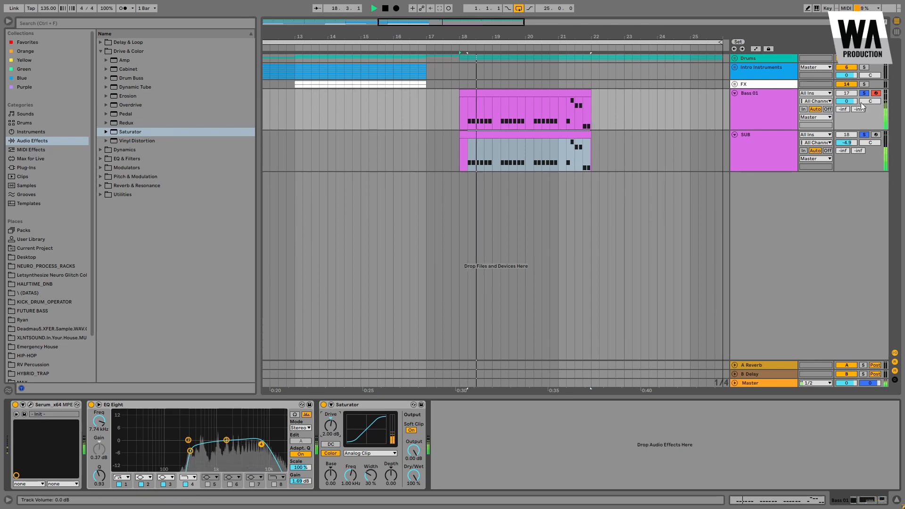
Step: Set the Bass 01 EQ Eight output gain to 3 dB
click(456, 110)
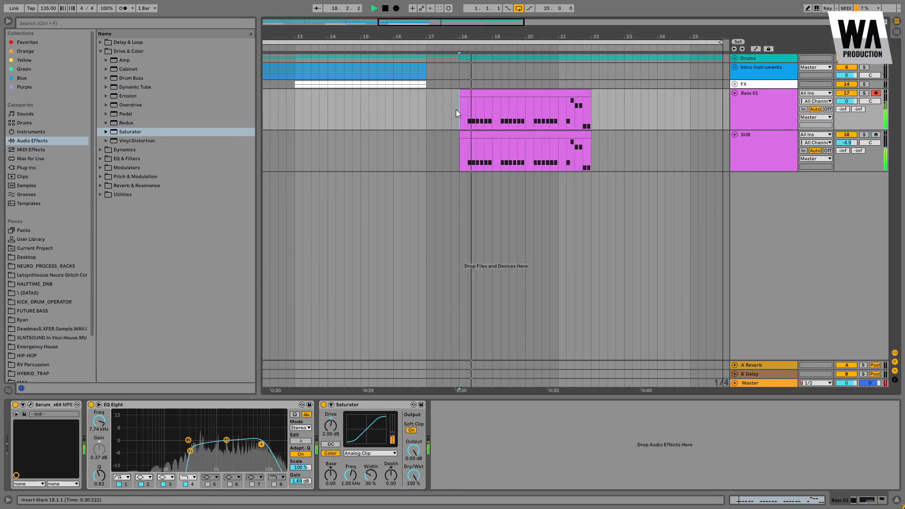
click(300, 481)
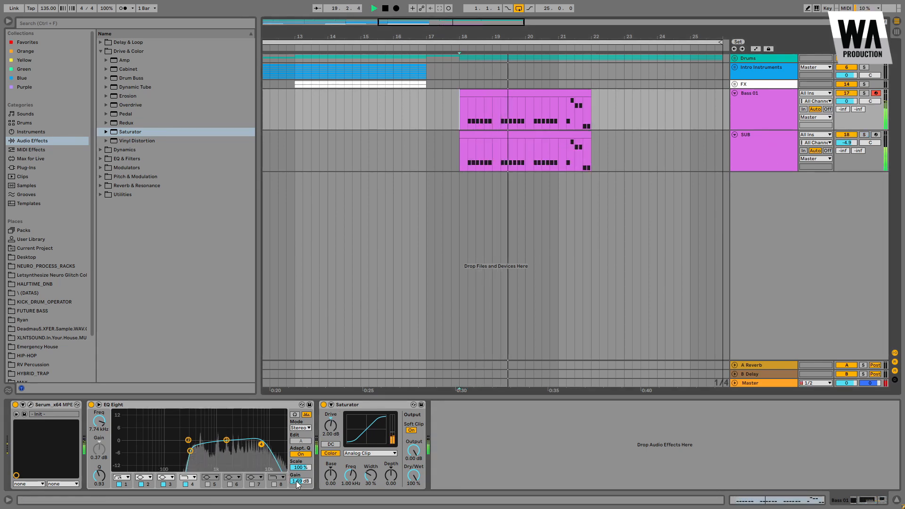
text(3)
key(Return)
Step: Raise the master volume in the Bass 01 Serum instance slightly while auditioning playback, then close the synth
click(31, 404)
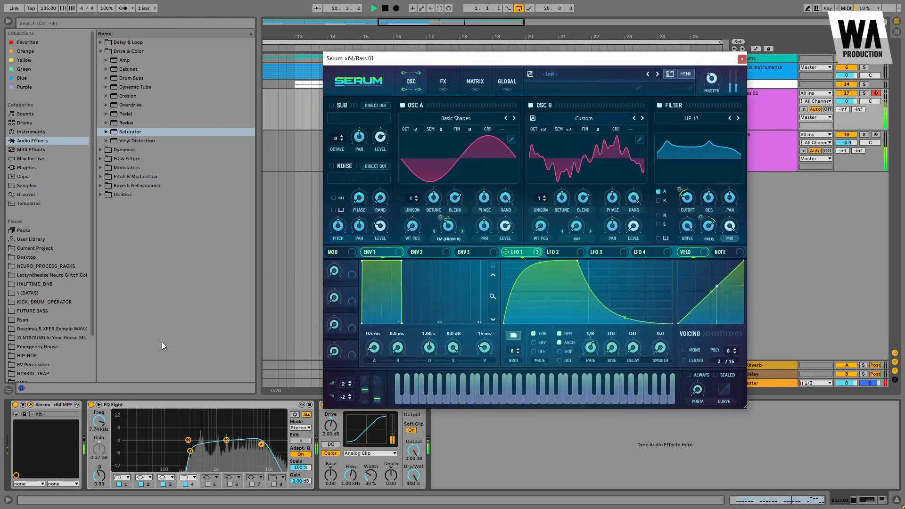
mouse_move(709, 89)
drag(710, 88, 712, 91)
key(space)
key(space)
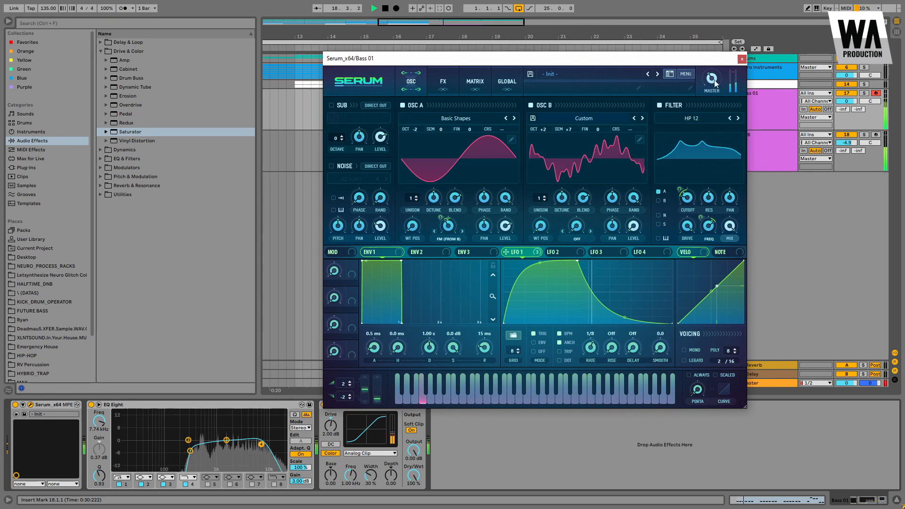
click(742, 59)
Step: Select the SUB track and raise its volume to -3.4 dB
click(777, 135)
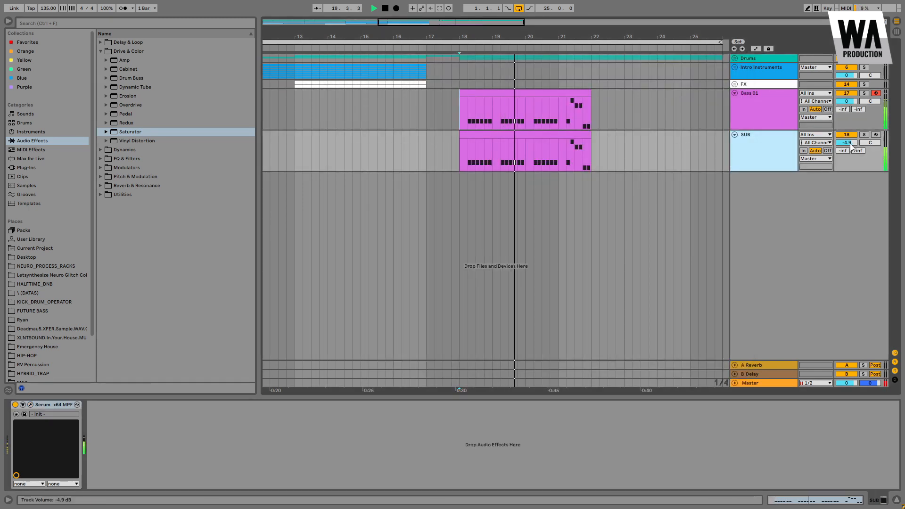
drag(850, 142, 849, 138)
Step: In the SUB track's Serum FX page, set the distortion drive to about 89% and close the synth
click(31, 405)
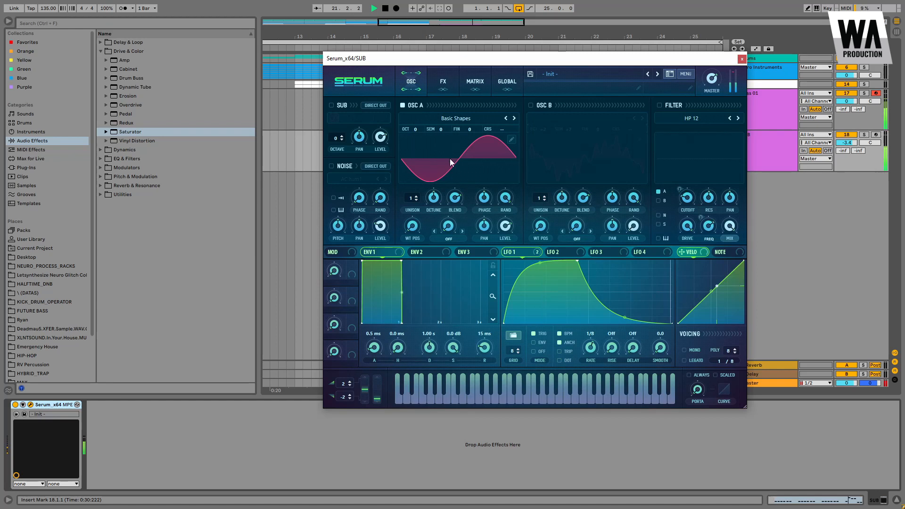
click(445, 89)
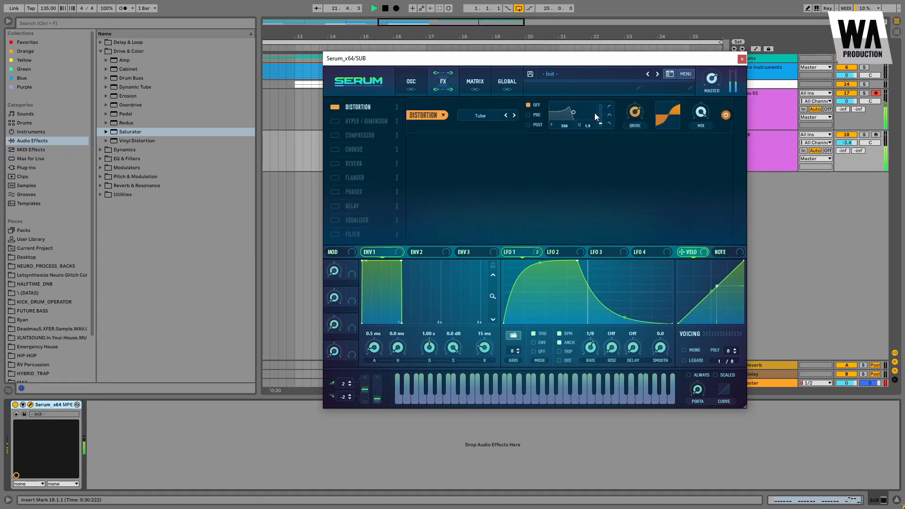
mouse_move(639, 111)
drag(646, 95, 646, 97)
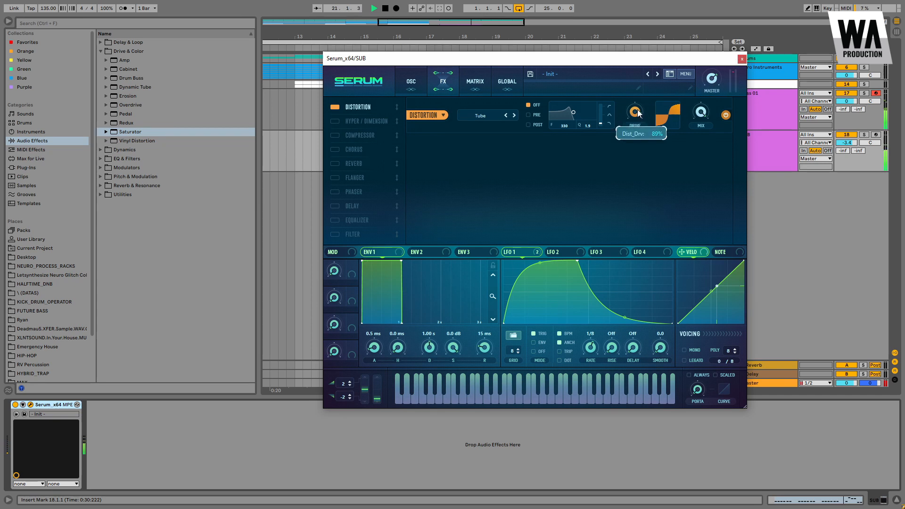
click(744, 59)
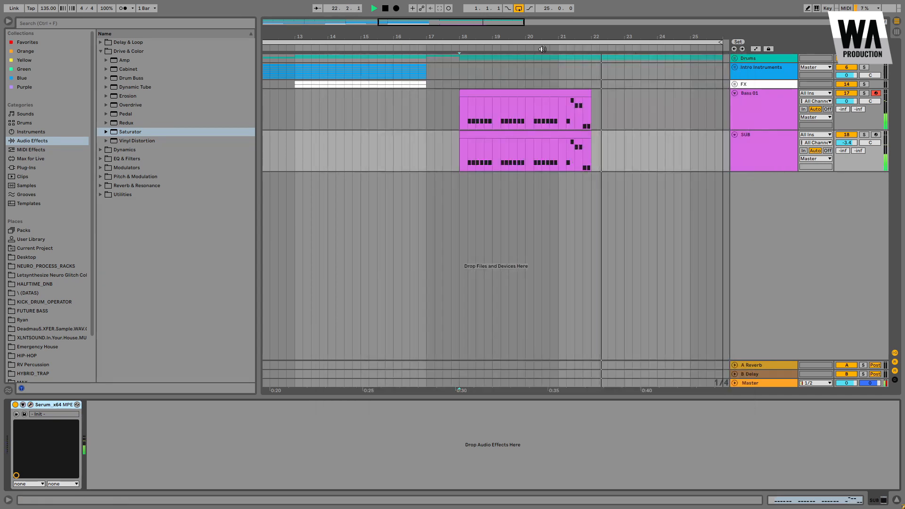
Step: Stop playback, save the project, and select the Bass 01 track
drag(522, 38, 523, 34)
key(space)
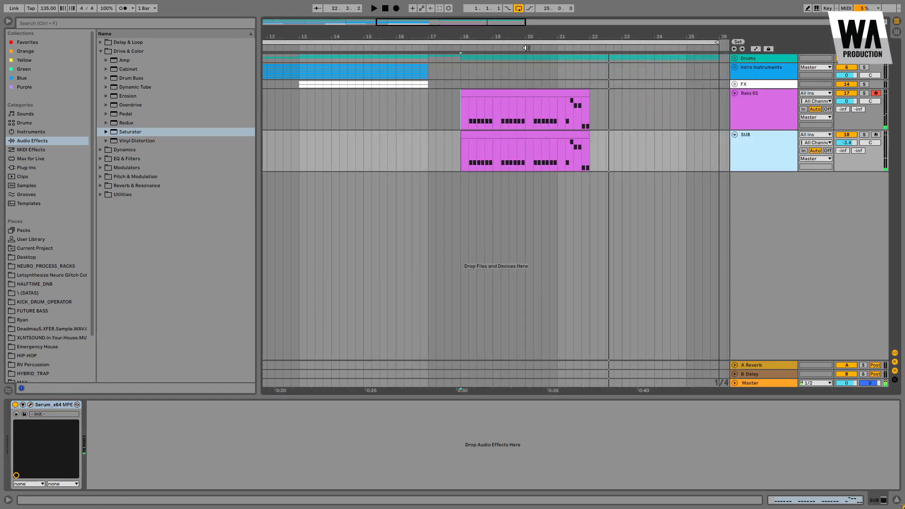
click(31, 405)
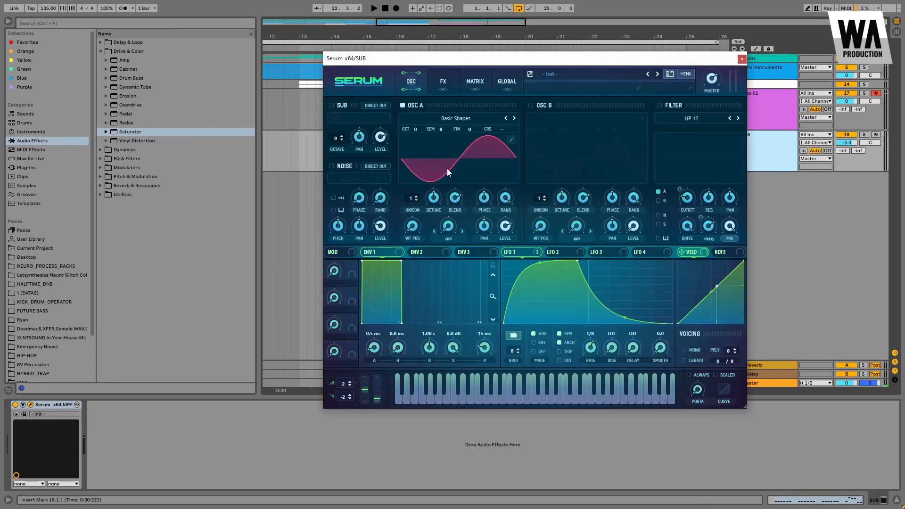
click(742, 60)
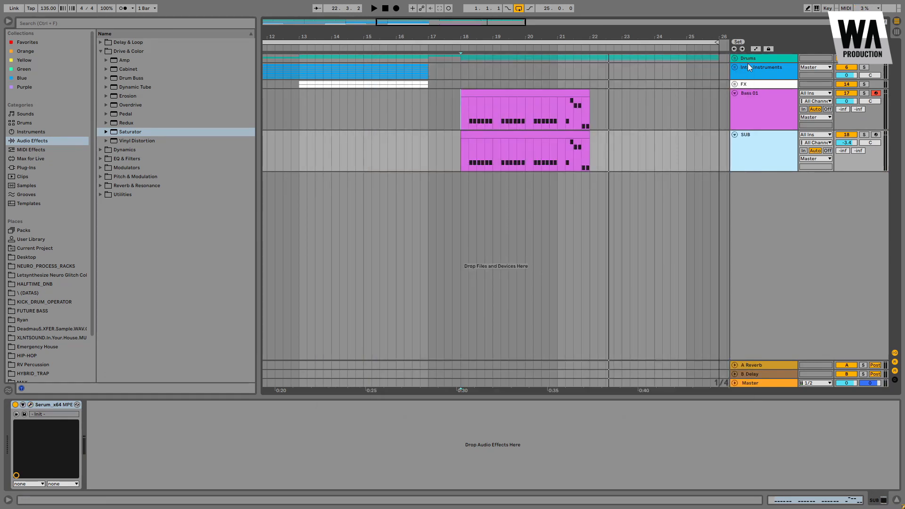
key(ctrl+s)
key(Up)
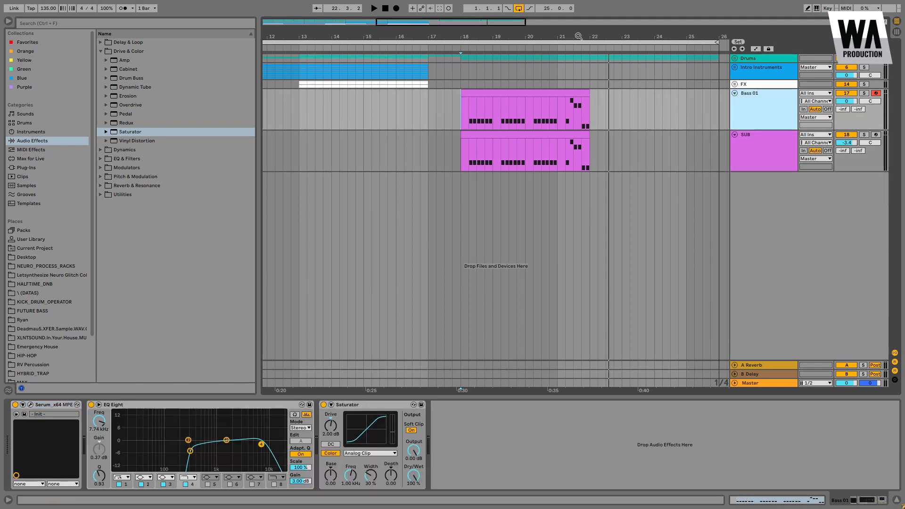
drag(578, 36, 525, 31)
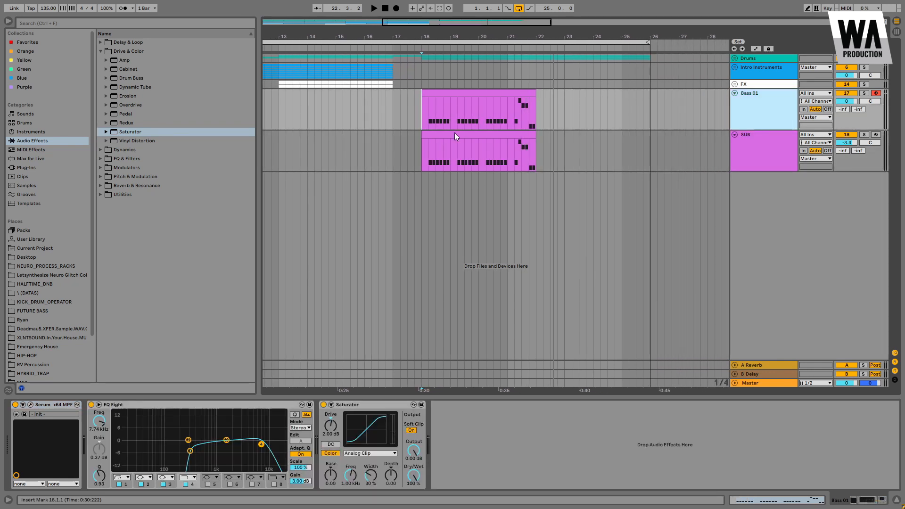